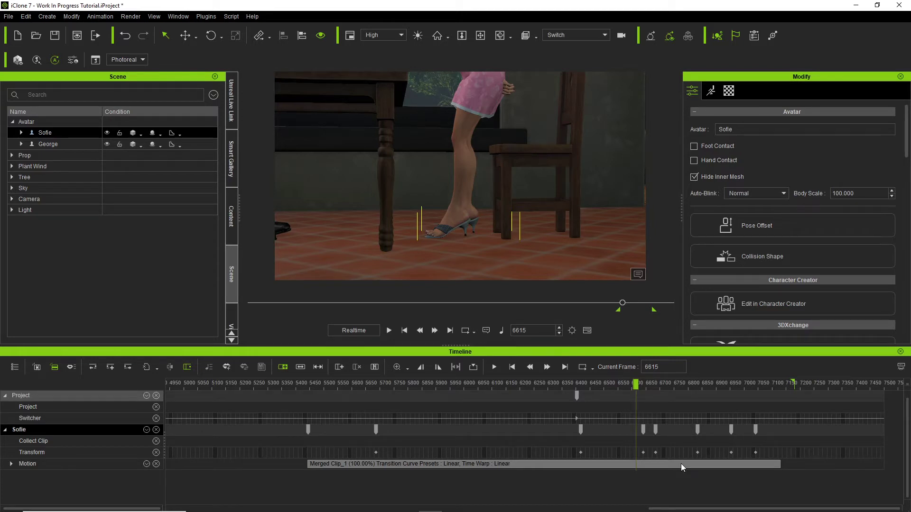
Play the sitting-down motion repeatedly from the range start and examine how Sofie's feet move on the floor.
click(389, 330)
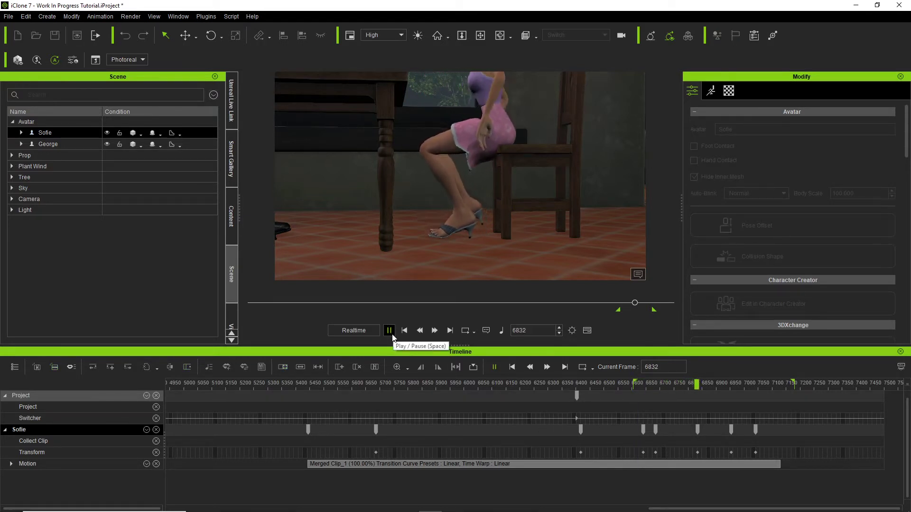
click(392, 333)
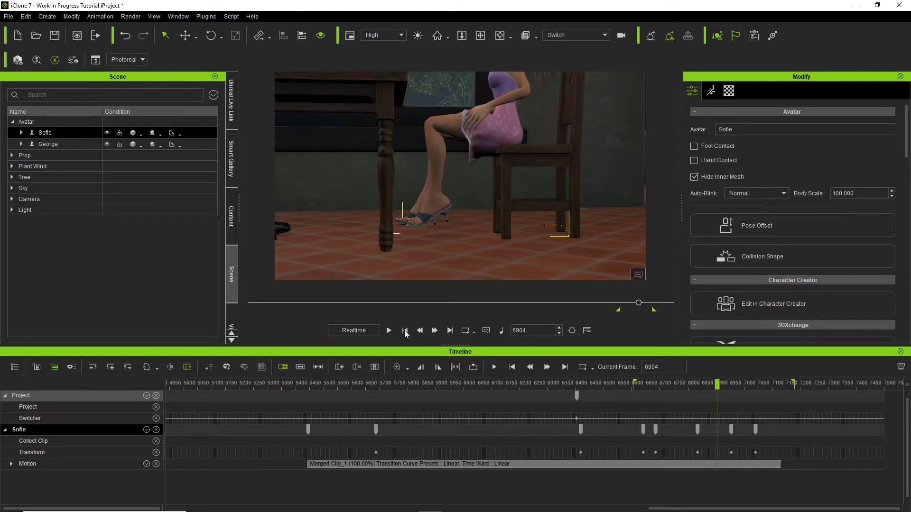
click(389, 331)
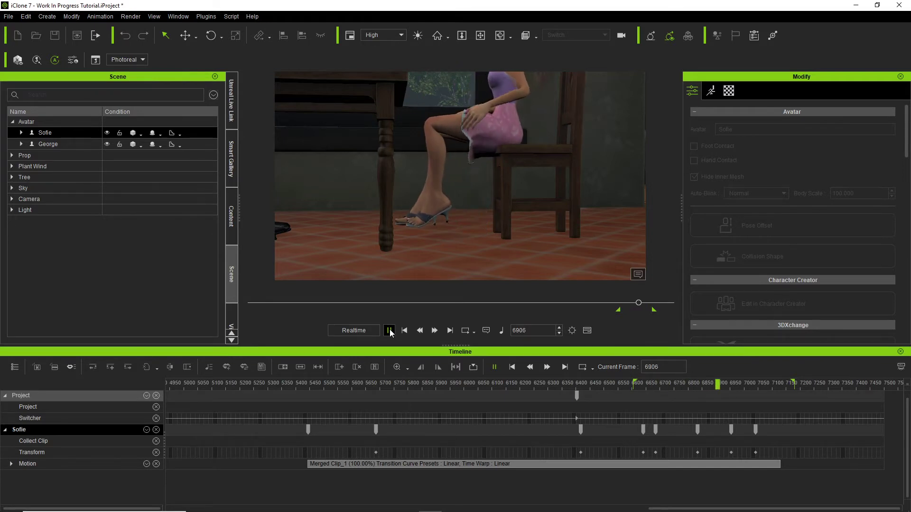
key(space)
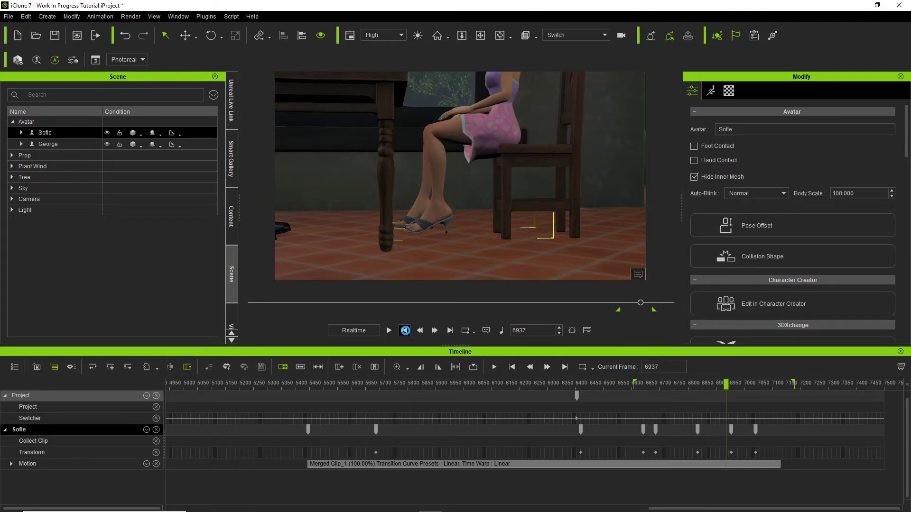
click(405, 331)
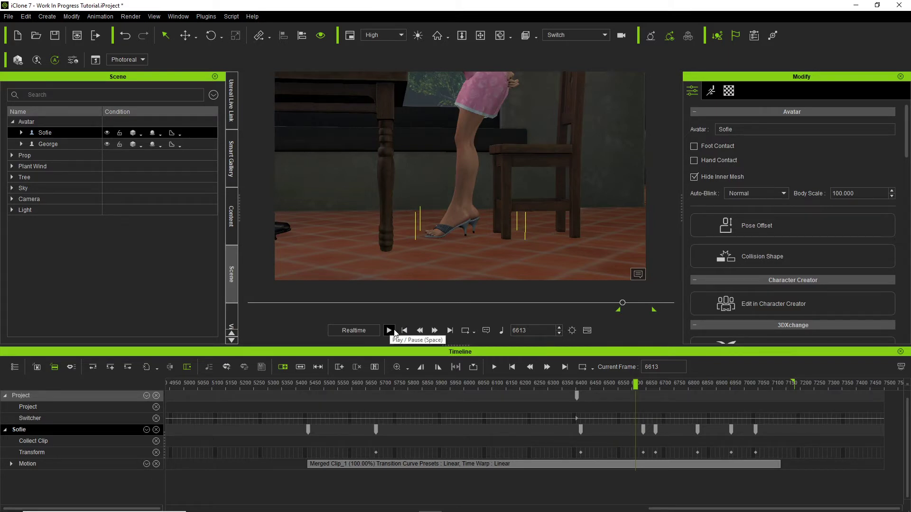
click(389, 330)
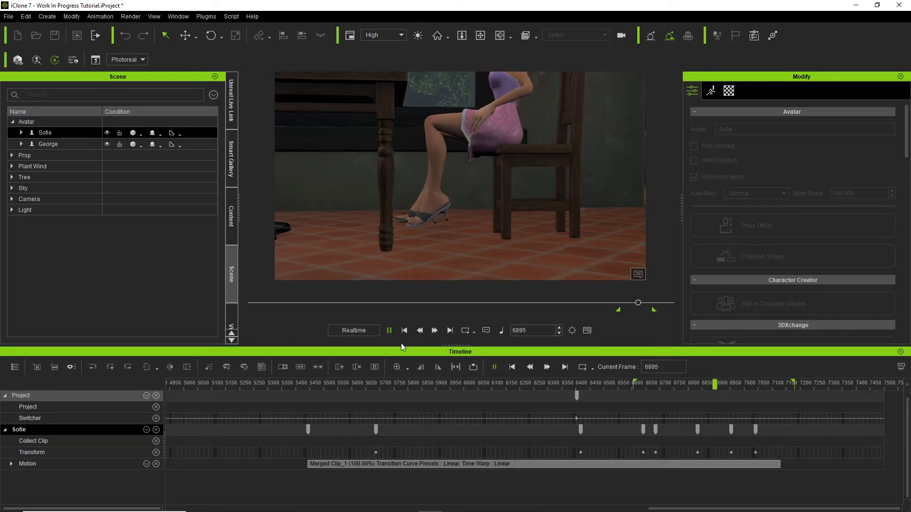
click(389, 330)
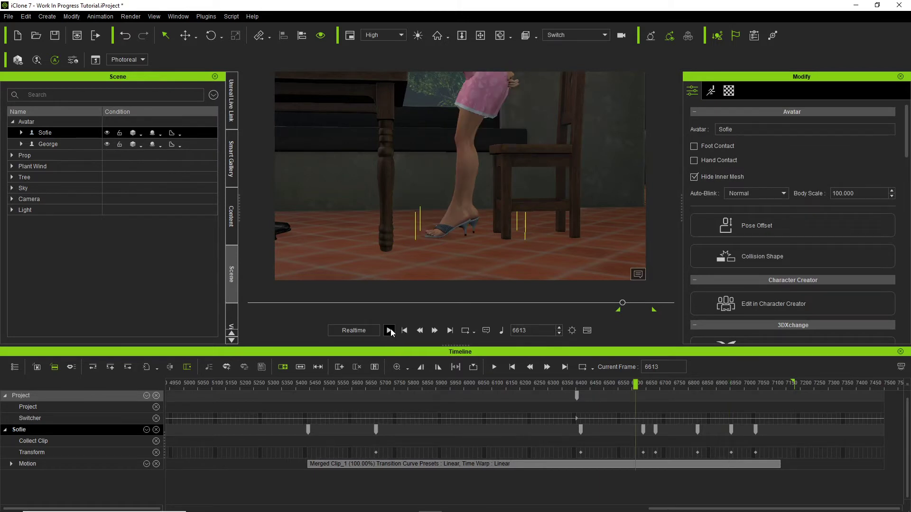
click(389, 331)
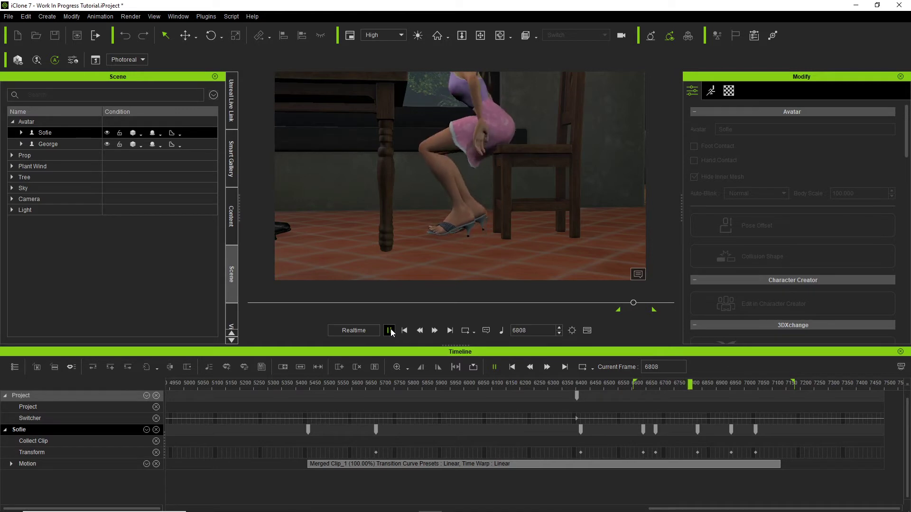
click(405, 331)
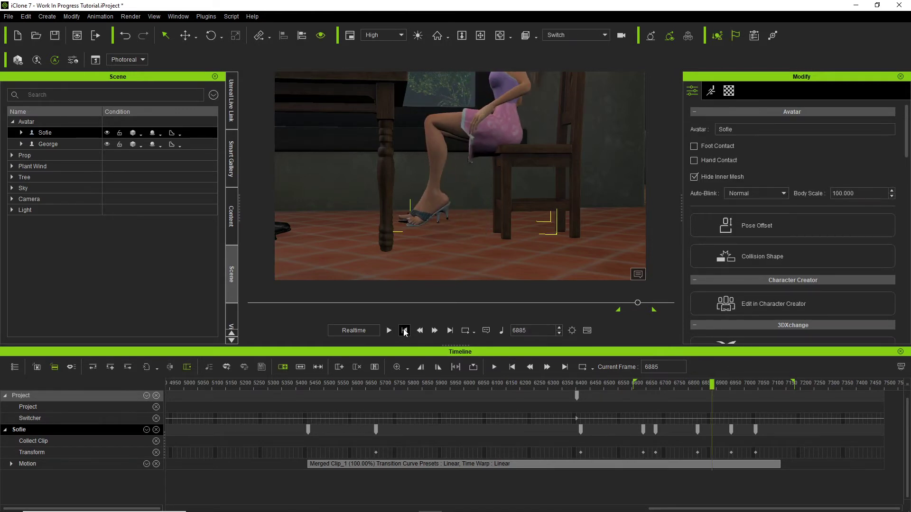
click(390, 330)
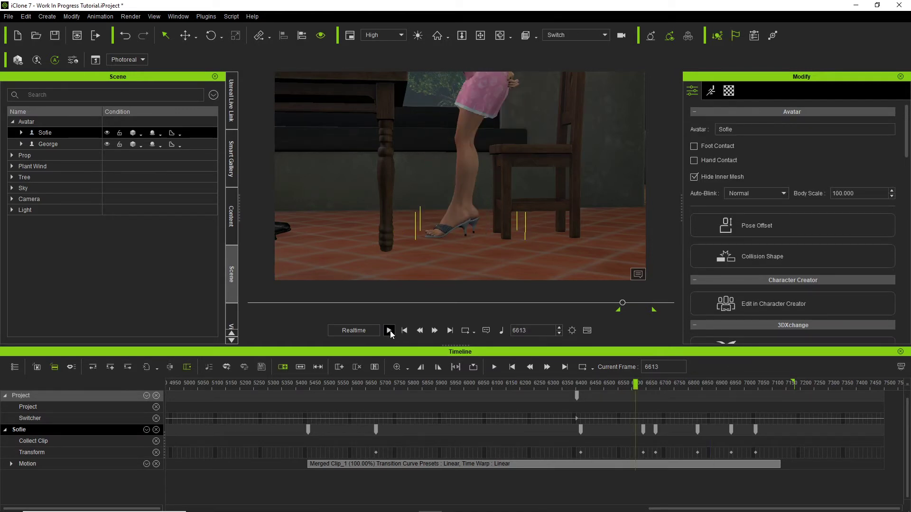
click(390, 331)
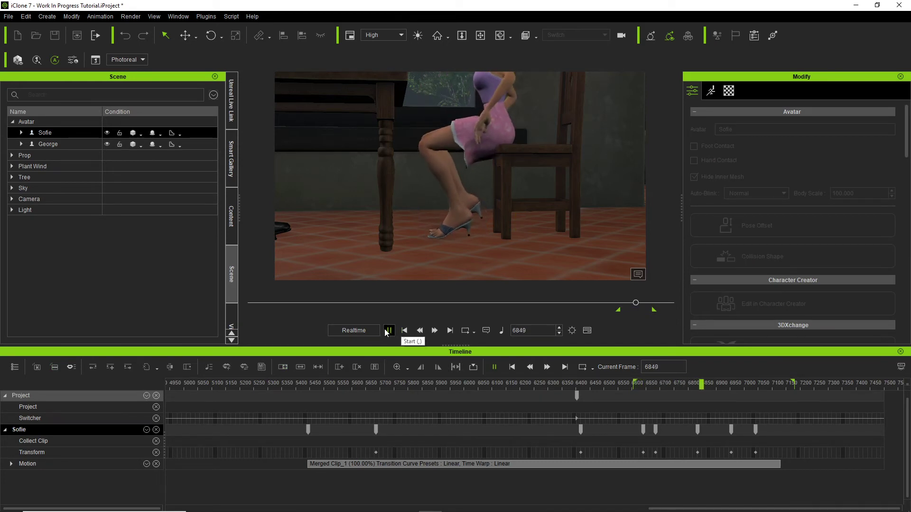
click(404, 331)
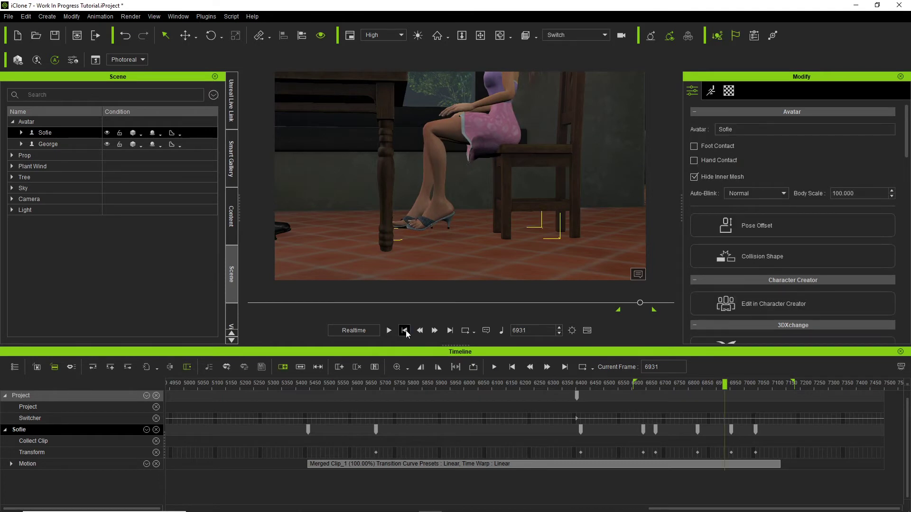
click(634, 385)
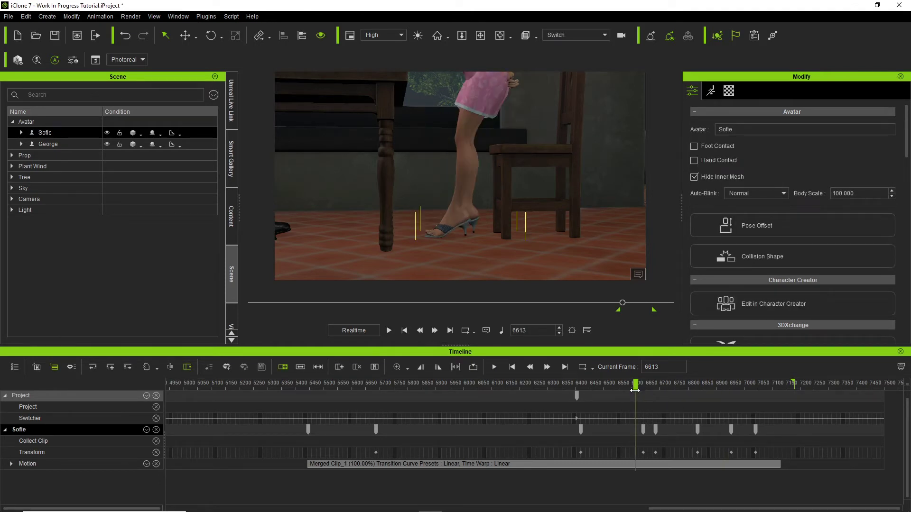
Examine Sofie's feet up close while scrubbing the timeline between about frames 6504 and 6841.
drag(636, 387, 603, 387)
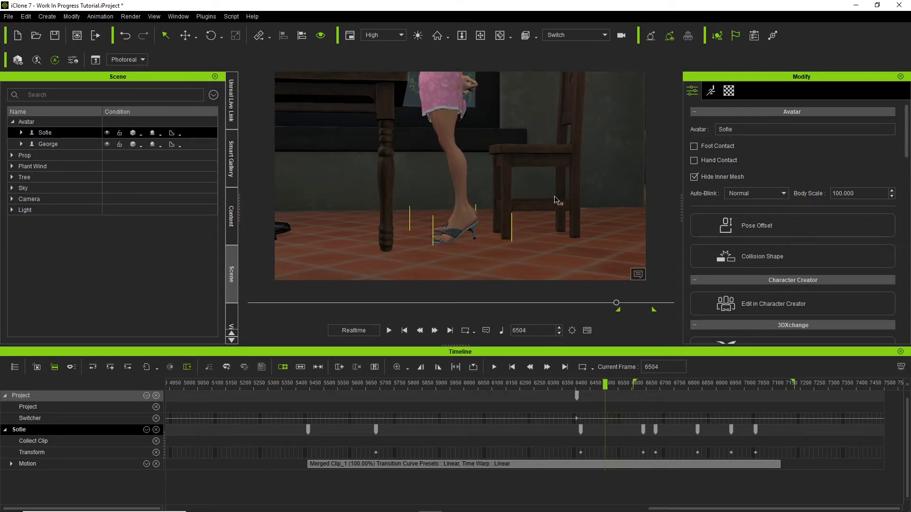
scroll(534, 229, up, 3)
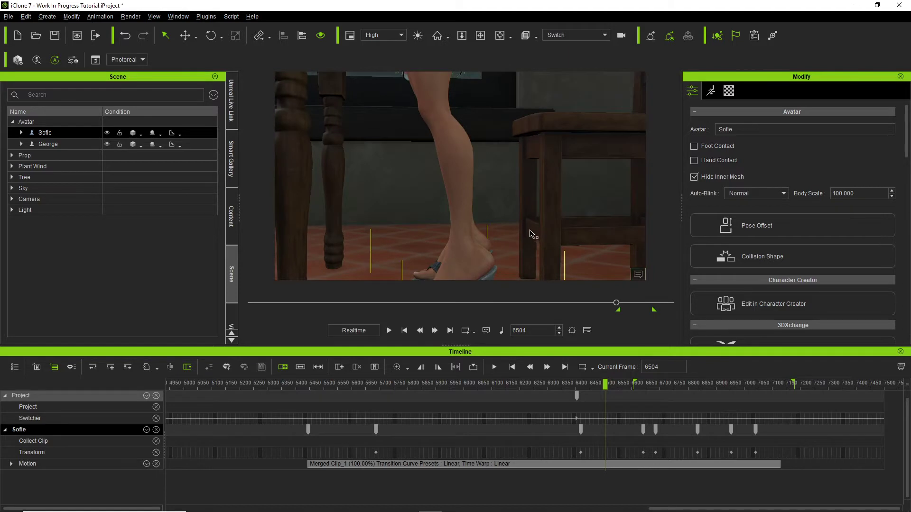
middle_drag(535, 232, 531, 156)
click(531, 156)
scroll(524, 174, up, 2)
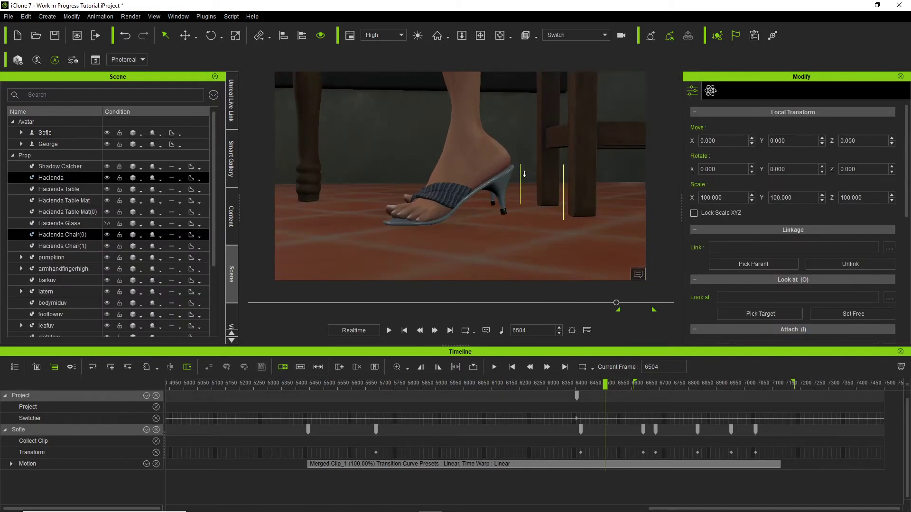
scroll(524, 174, down, 3)
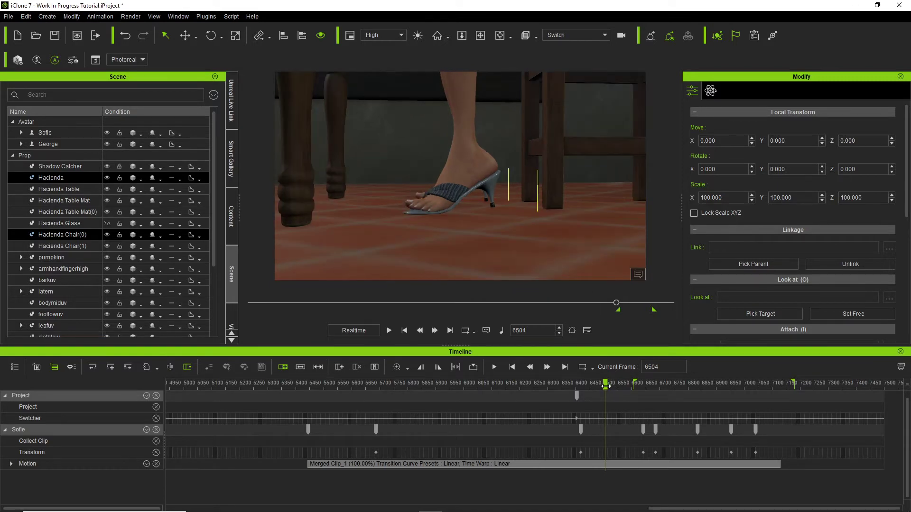
drag(604, 386, 637, 390)
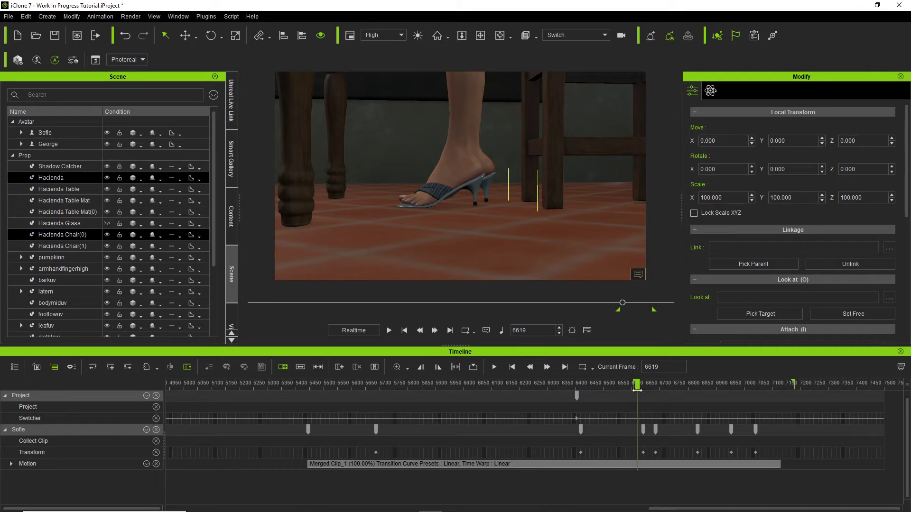
mouse_move(637, 390)
mouse_down()
mouse_move(651, 390)
mouse_move(636, 390)
mouse_up()
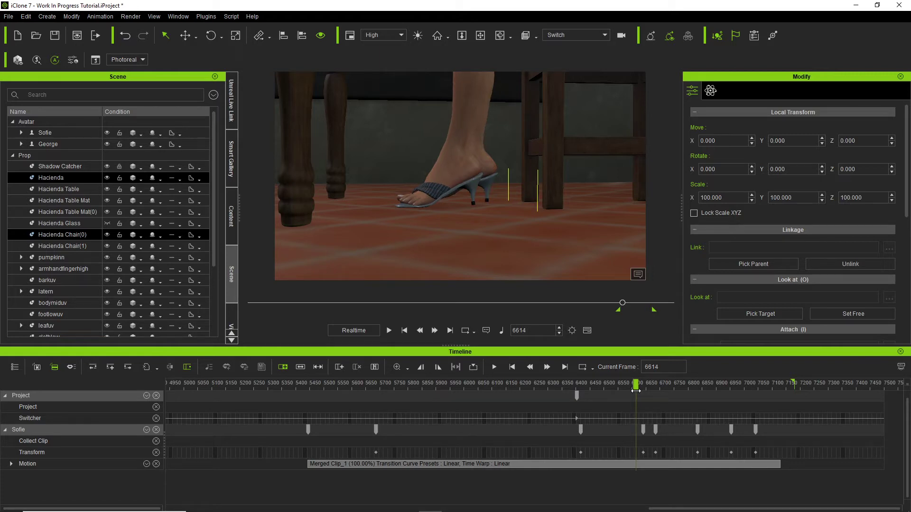
drag(635, 390, 699, 394)
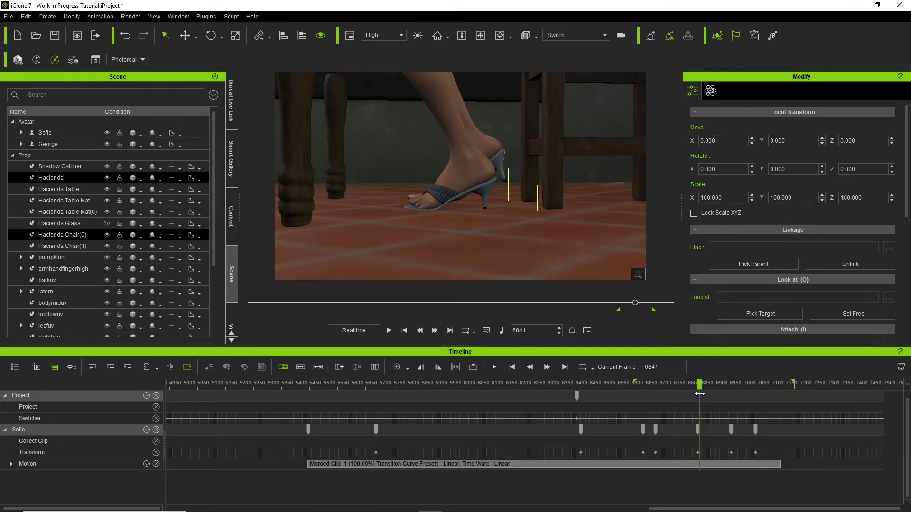
mouse_move(700, 394)
mouse_down()
mouse_move(674, 393)
mouse_move(701, 394)
mouse_move(691, 394)
mouse_up()
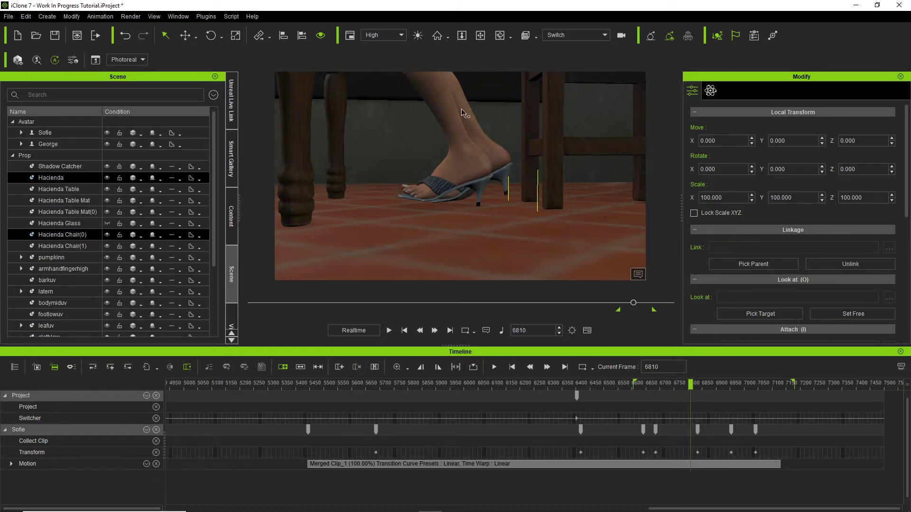
Enable Foot Contact for the Sofie avatar and move the playhead to frame 6613.
click(66, 135)
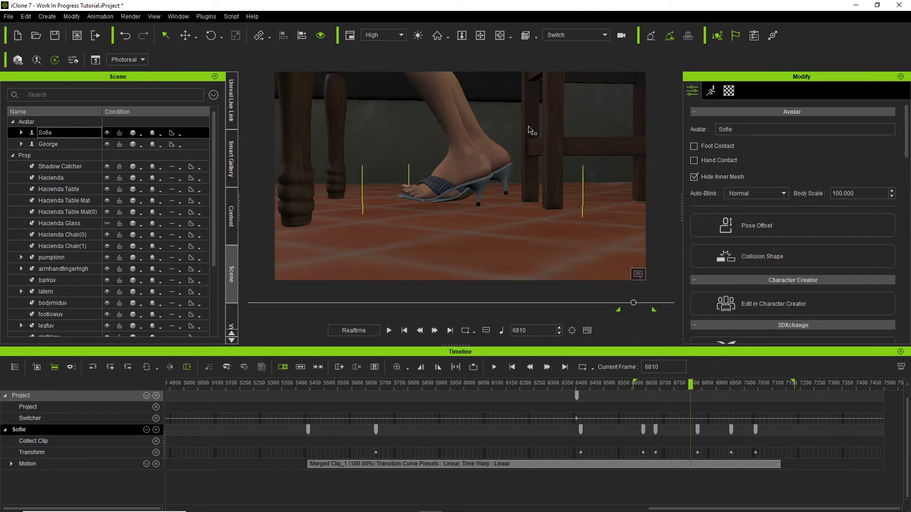
click(694, 147)
drag(691, 383, 635, 386)
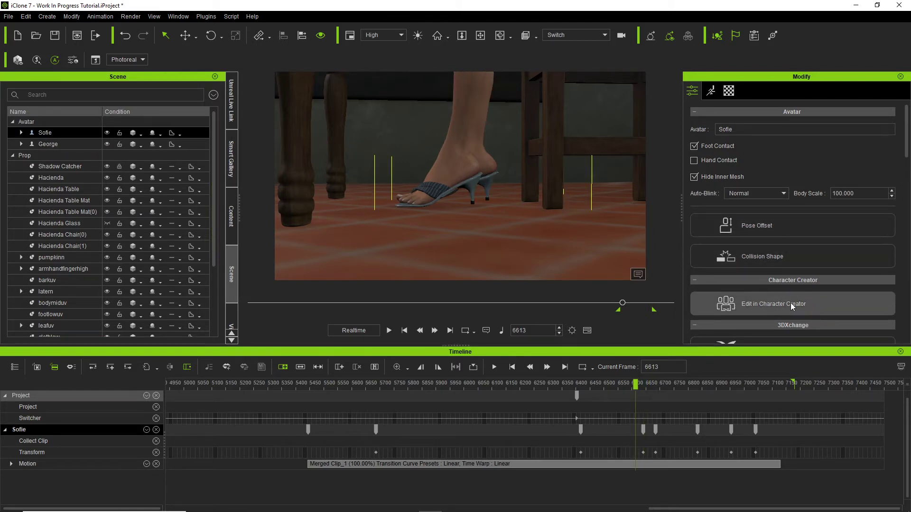
scroll(791, 302, down, 1)
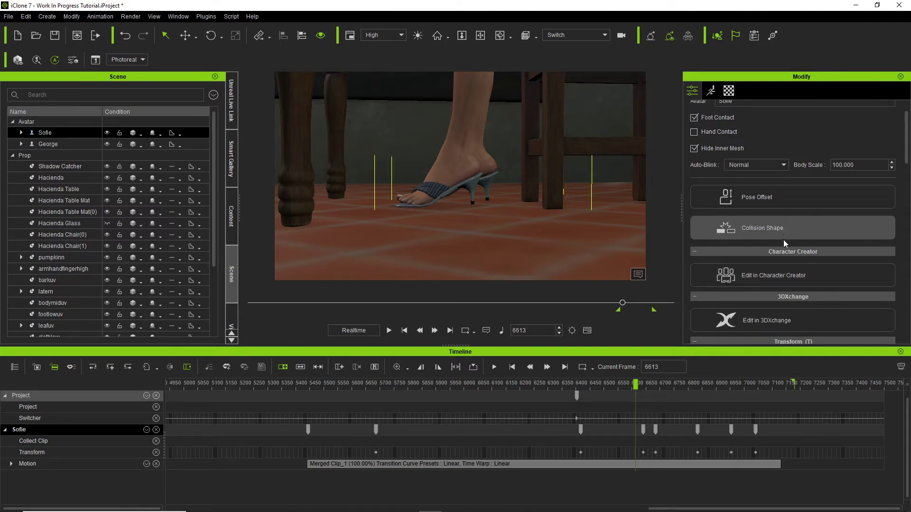
Add reach effectors to both of Sofie's feet at frame 6613 using Edit Reach Target.
click(711, 92)
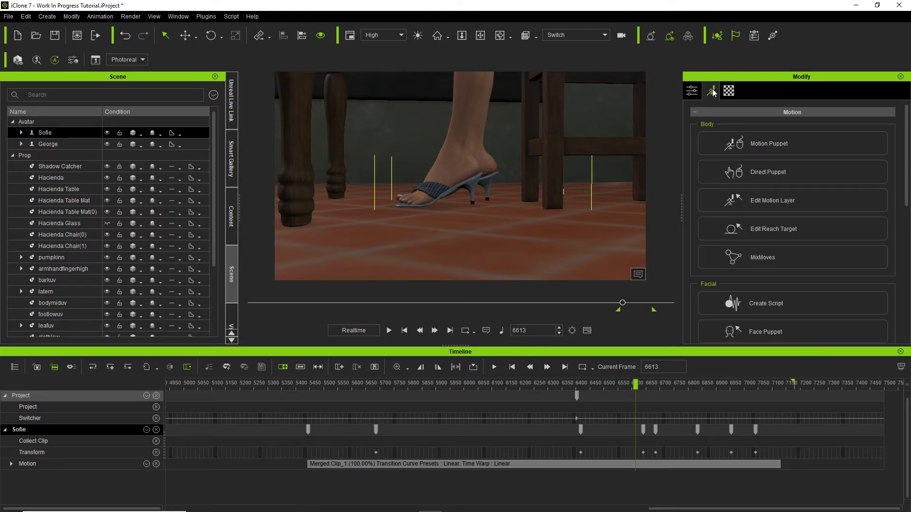
click(778, 232)
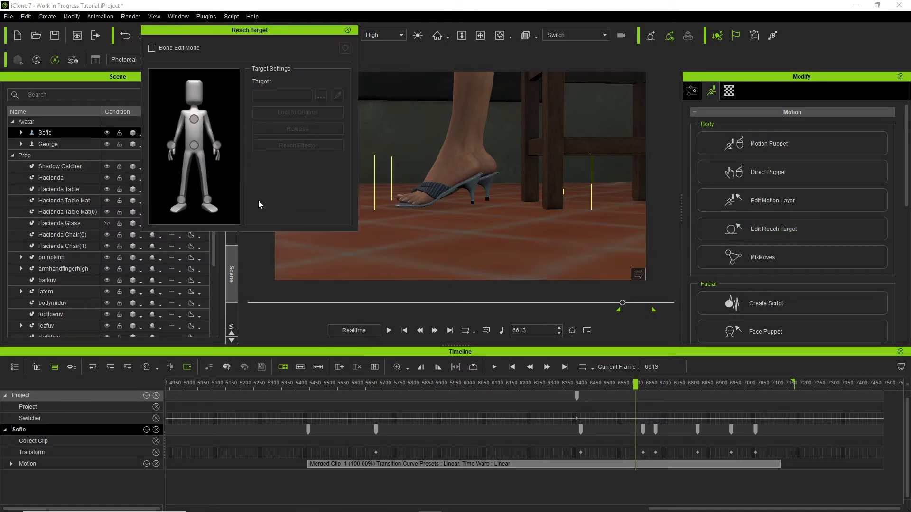
click(181, 200)
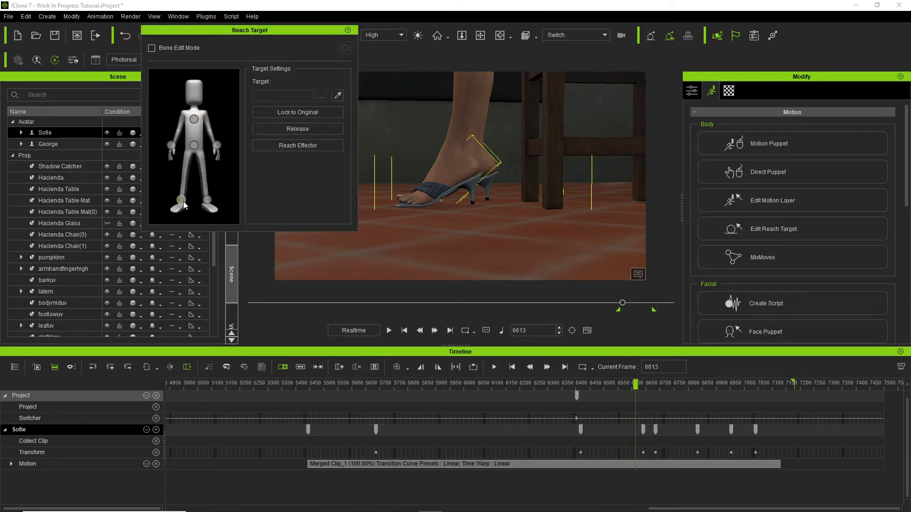
click(207, 201)
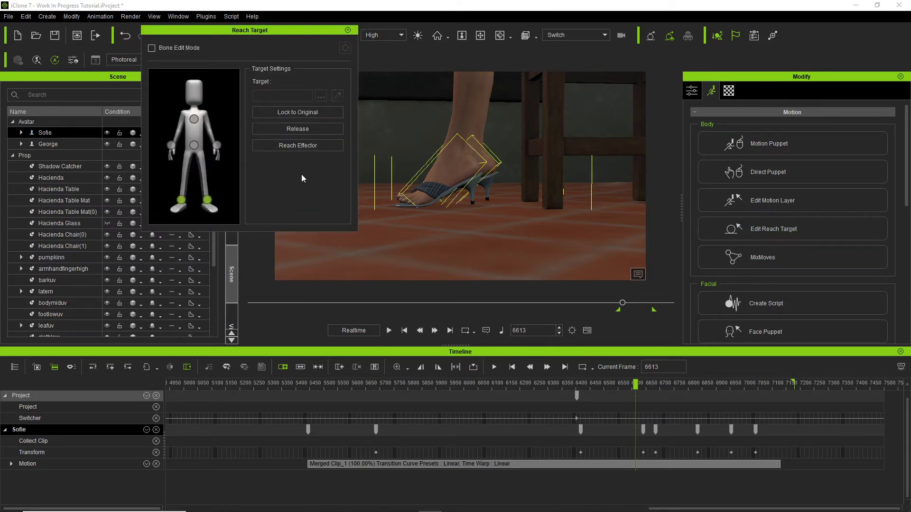
click(292, 147)
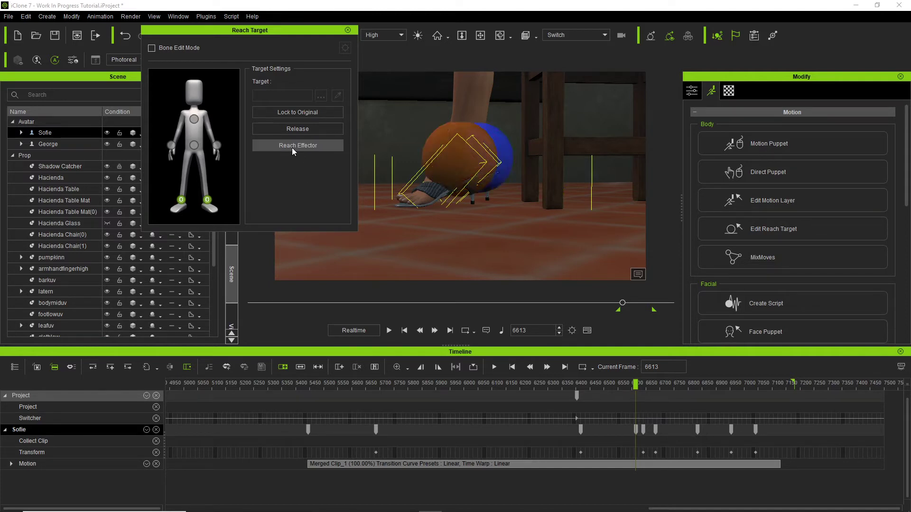
click(348, 31)
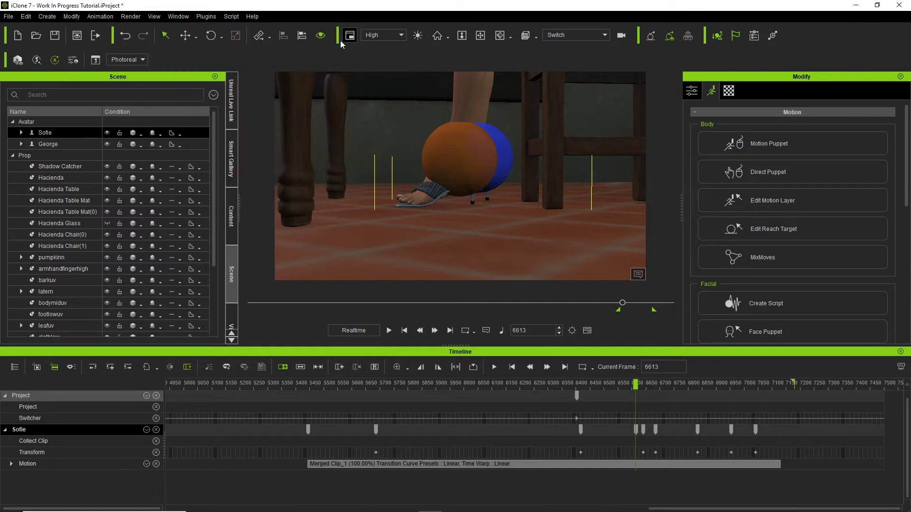
Play the sitting-down motion from the range start to check the feet with the reach effectors, and return to frame 6613.
click(388, 330)
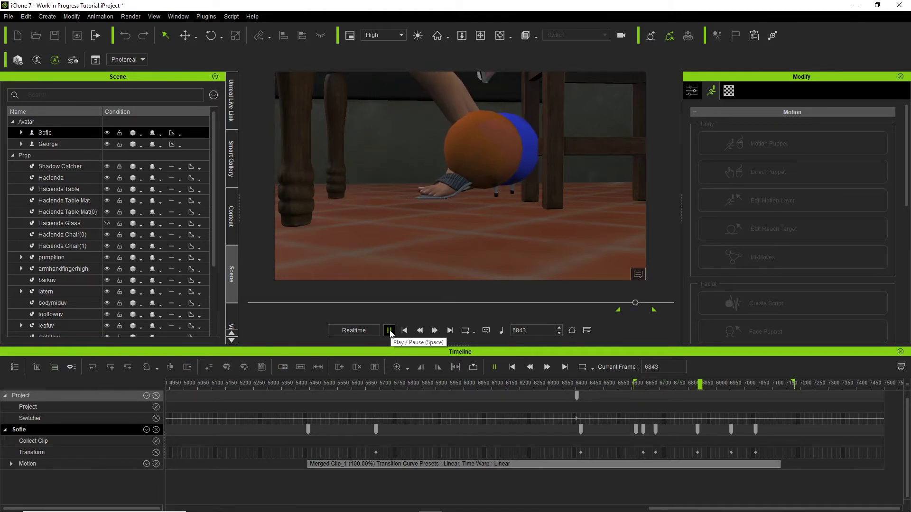
click(389, 331)
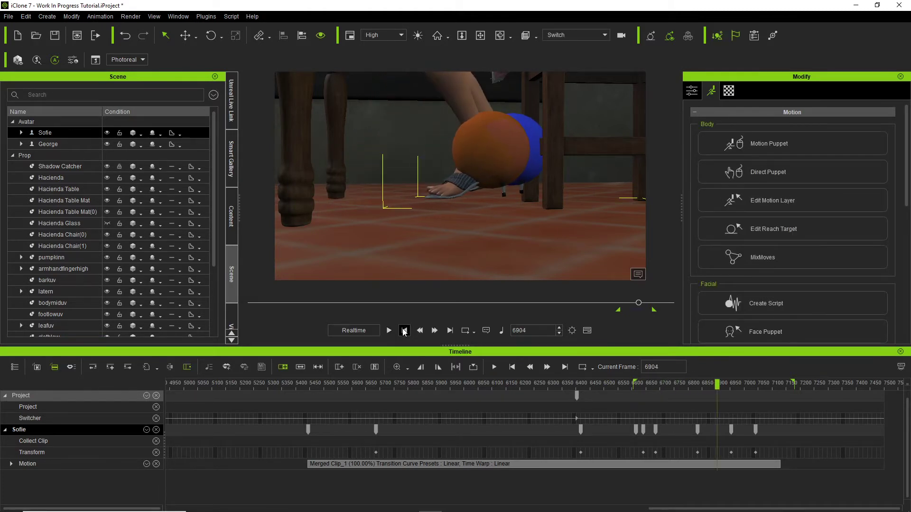
click(398, 331)
click(389, 331)
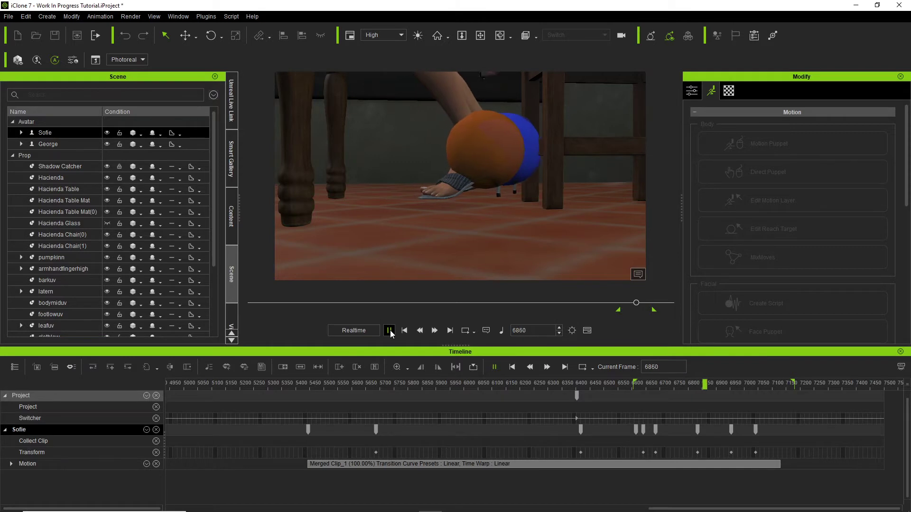
click(403, 332)
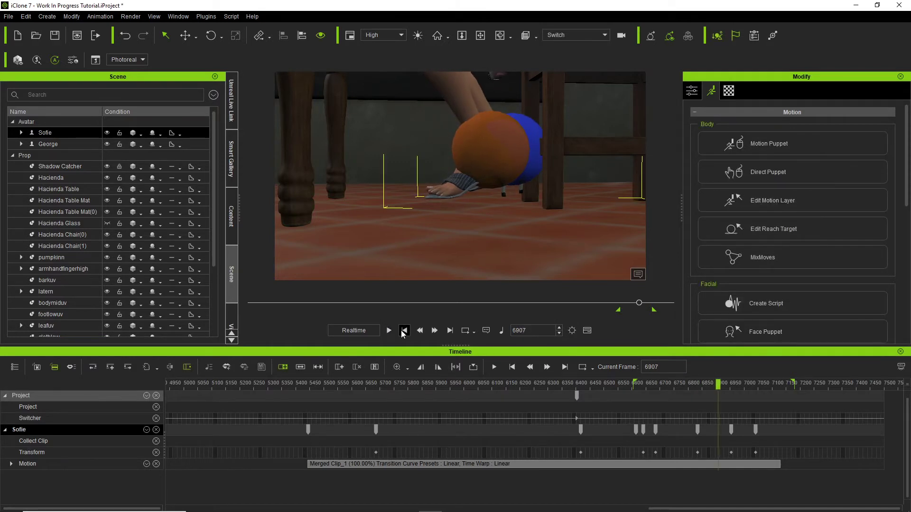
click(402, 331)
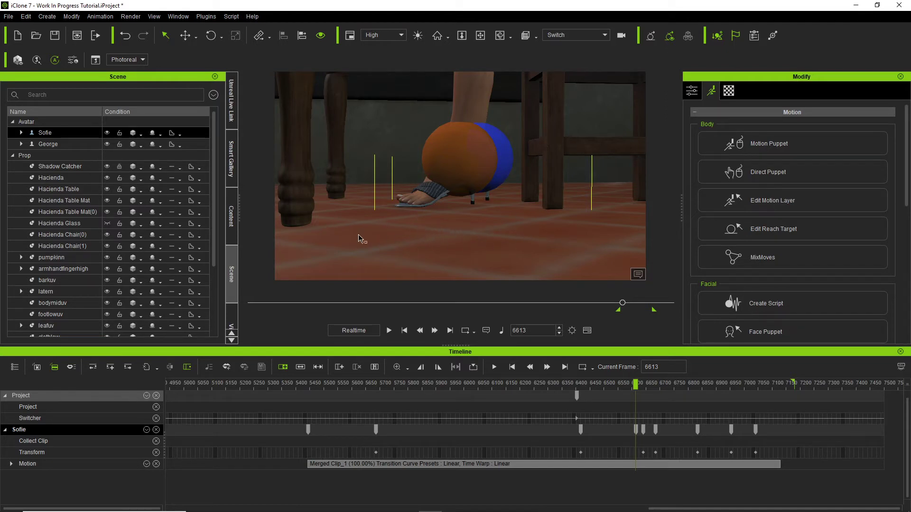
Detach the Dummy_L_Foot effector from its parent, Reach_Dummy.
click(463, 162)
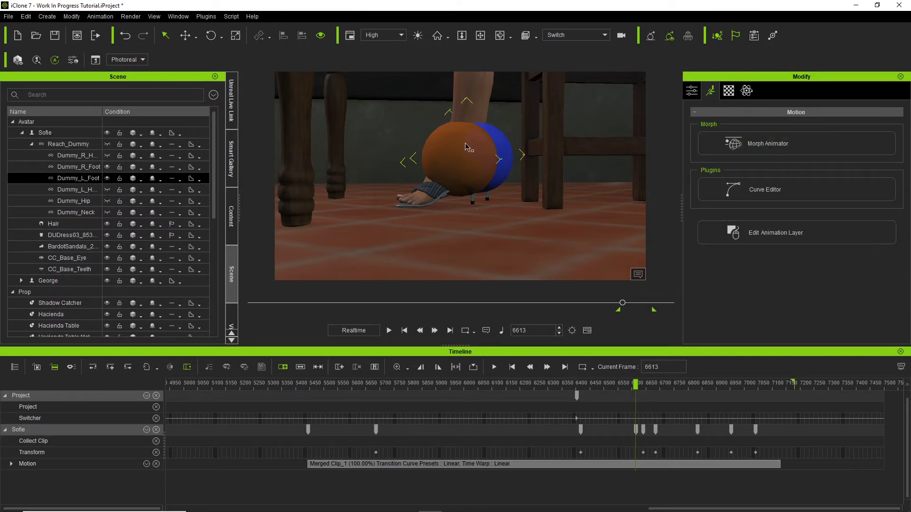
click(691, 90)
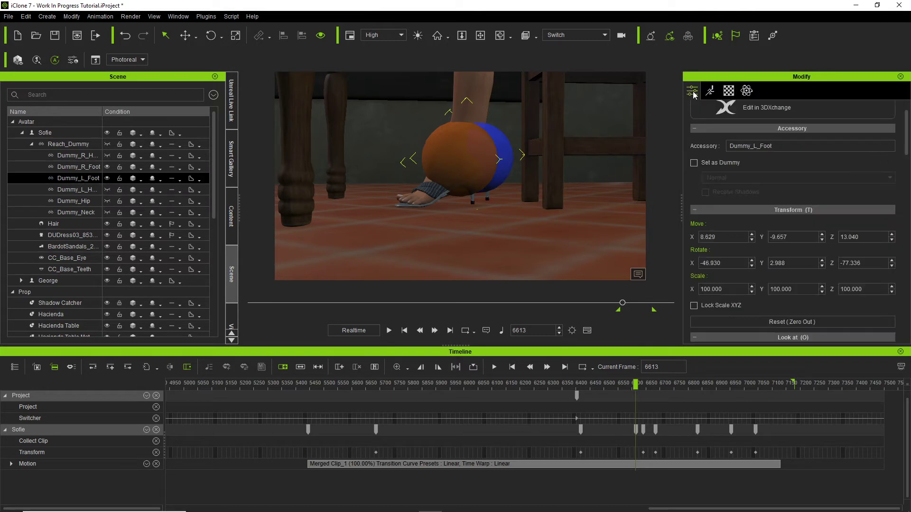
scroll(800, 256, down, 5)
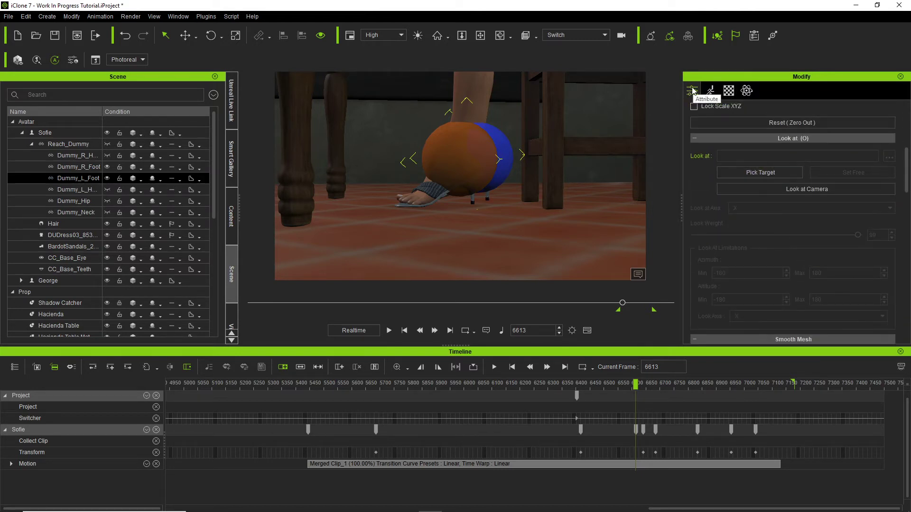
scroll(787, 246, down, 6)
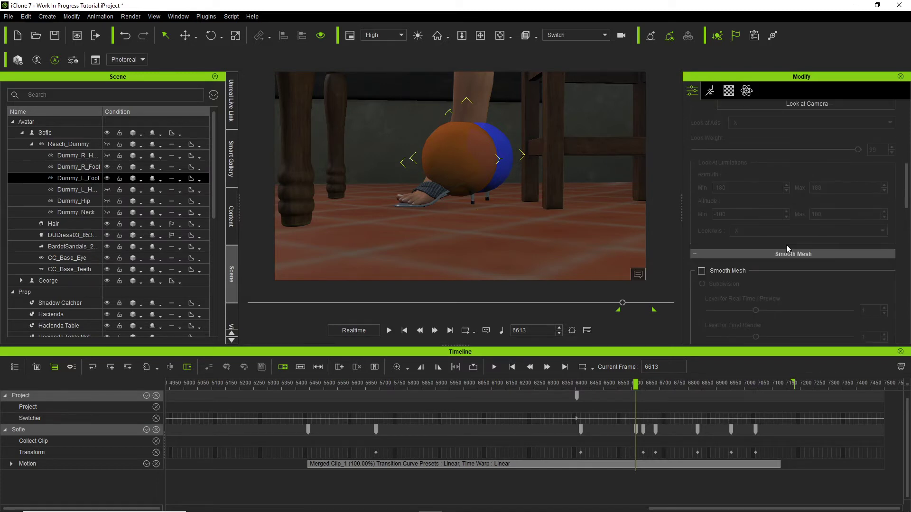
scroll(787, 245, down, 4)
scroll(786, 245, up, 10)
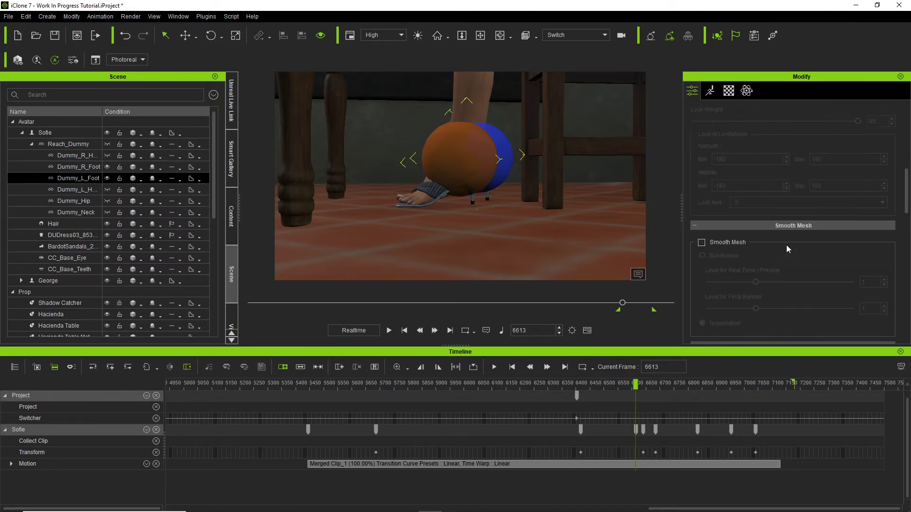
scroll(783, 232, up, 2)
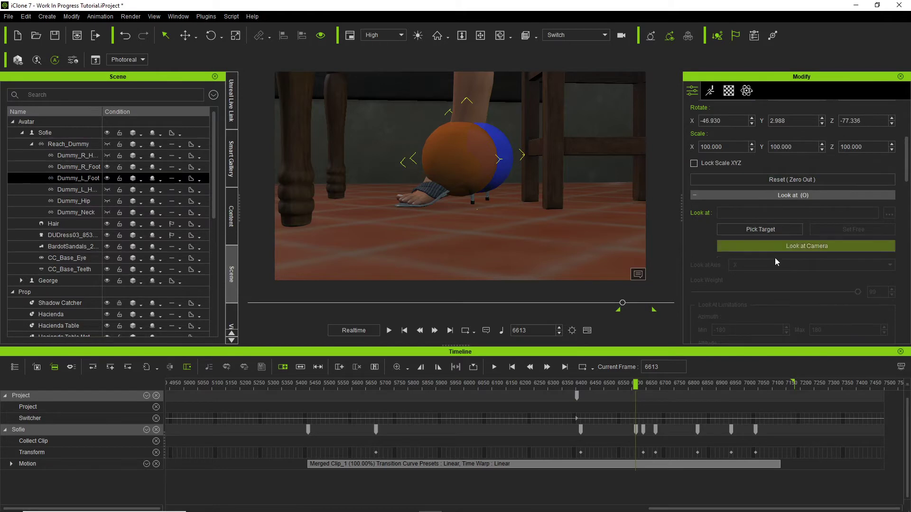
scroll(779, 275, down, 4)
scroll(778, 275, down, 3)
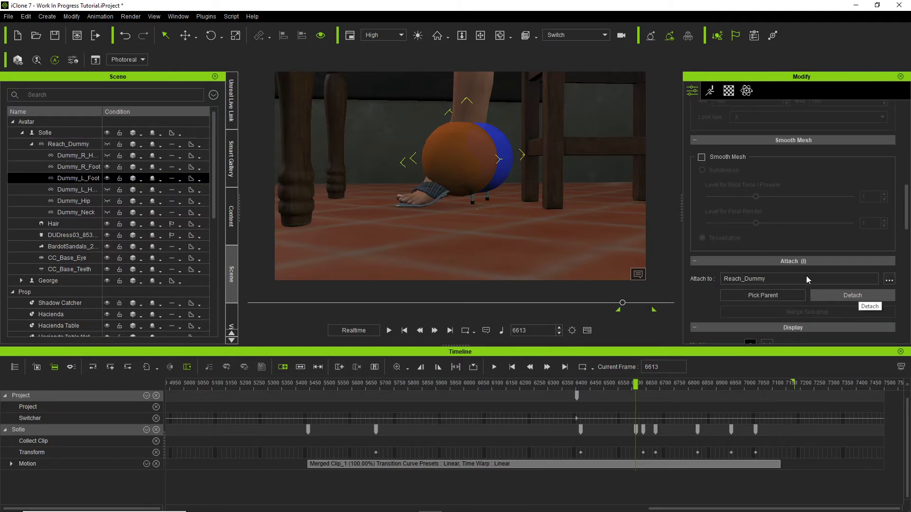
click(850, 296)
Link Dummy_L_Foot to the tiled floor, picking Hacienda Kitchen.Shape as its parent.
scroll(822, 254, up, 5)
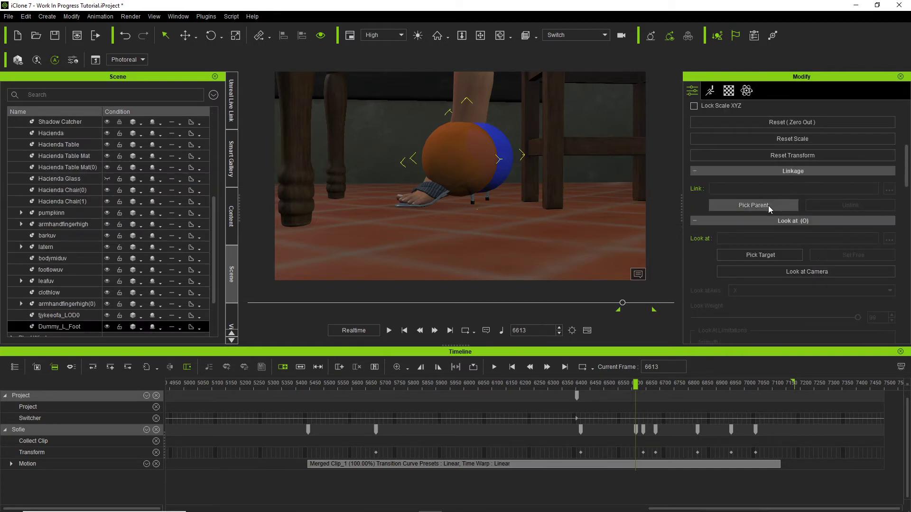
click(754, 205)
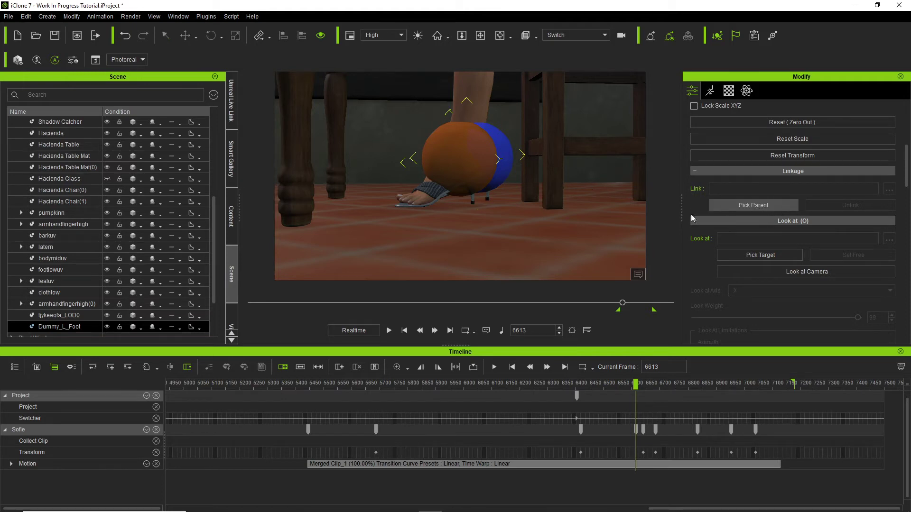
click(475, 228)
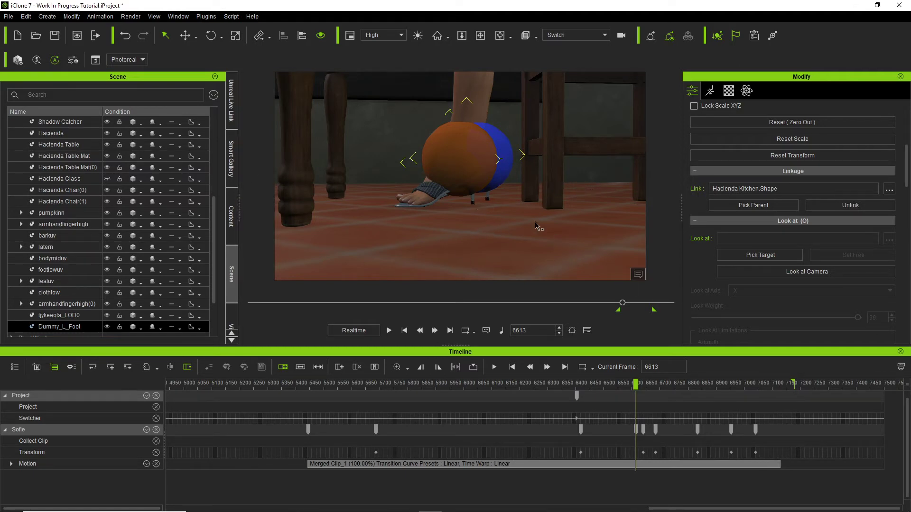
Detach the Dummy_R_Foot effector from Sofie's reach dummy.
click(505, 147)
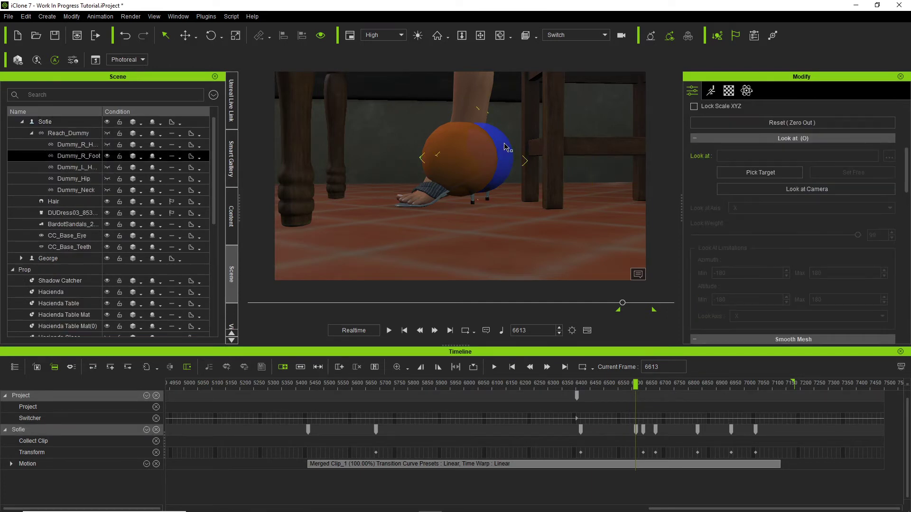
scroll(833, 255, down, 3)
scroll(831, 256, down, 6)
click(853, 238)
Link Dummy_R_Foot to the tiled floor as well, picking Hacienda Kitchen.Shape as its parent.
scroll(805, 221, up, 5)
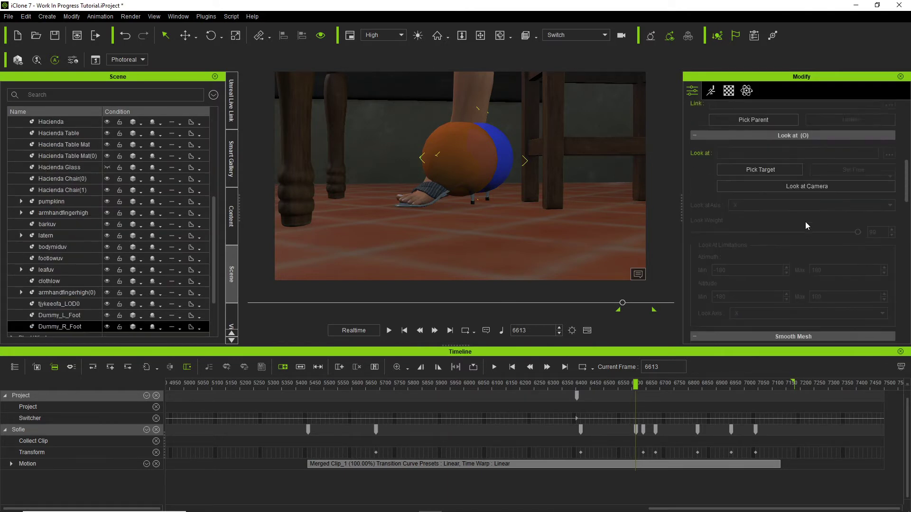
scroll(805, 221, up, 4)
scroll(783, 180, up, 2)
click(755, 204)
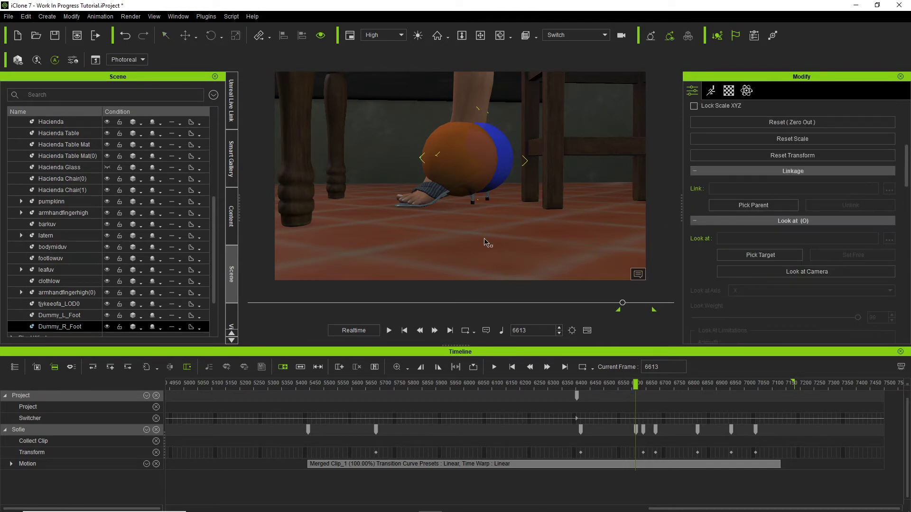
click(477, 222)
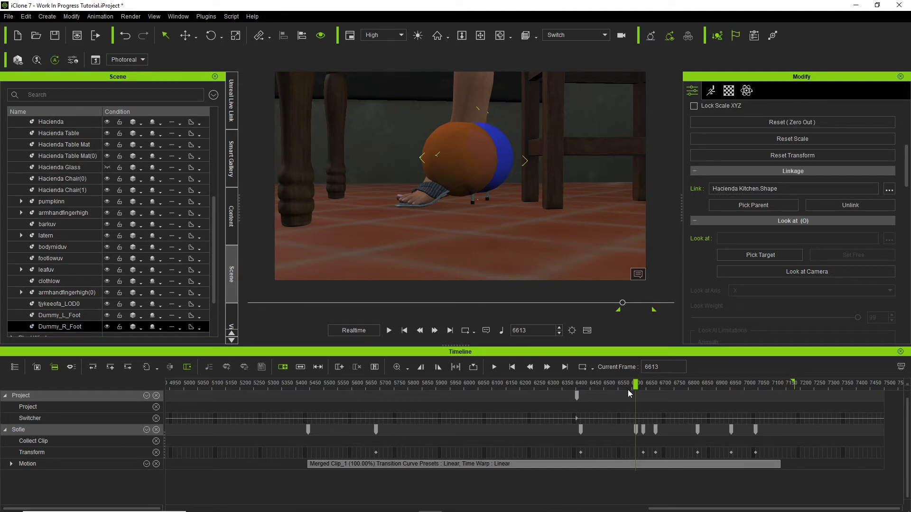
Play the motion up to about frame 6816 to check the linked feet, and hide both Dummy_L_Foot and Dummy_R_Foot.
click(390, 330)
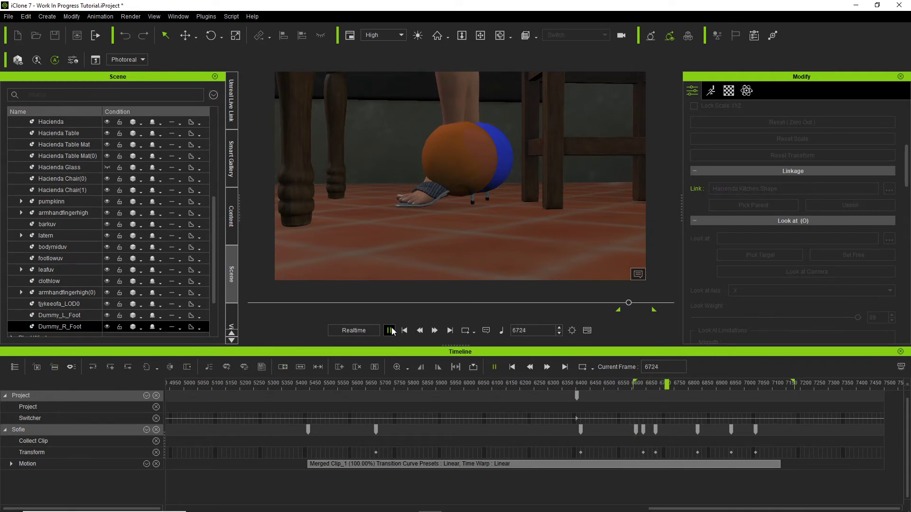
key(space)
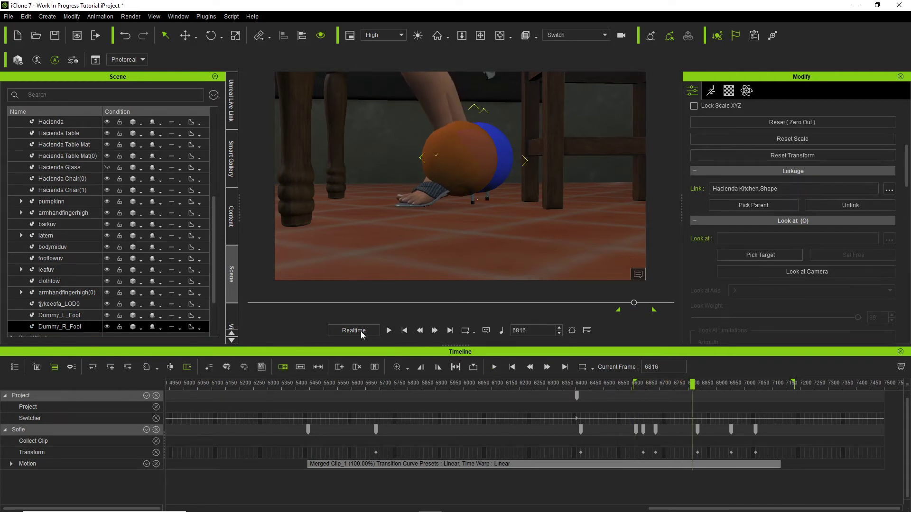
ctrl+click(107, 316)
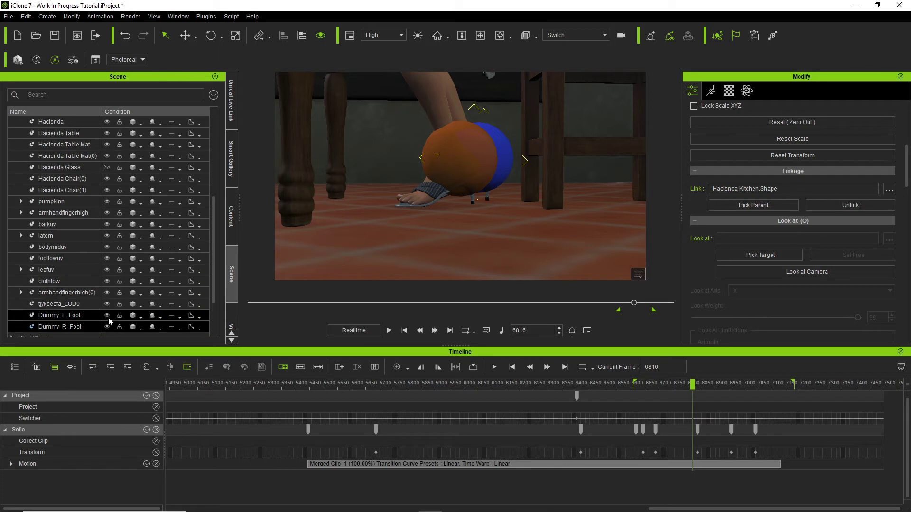
click(108, 315)
click(108, 326)
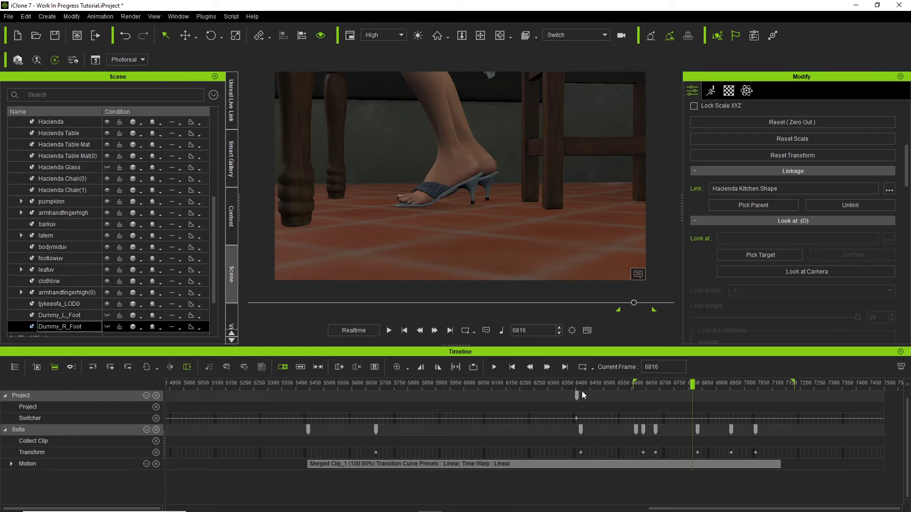
Play the sitting-down motion with the effectors hidden, return to frame 6613 and scrub forward to frame 6836.
click(530, 367)
click(493, 366)
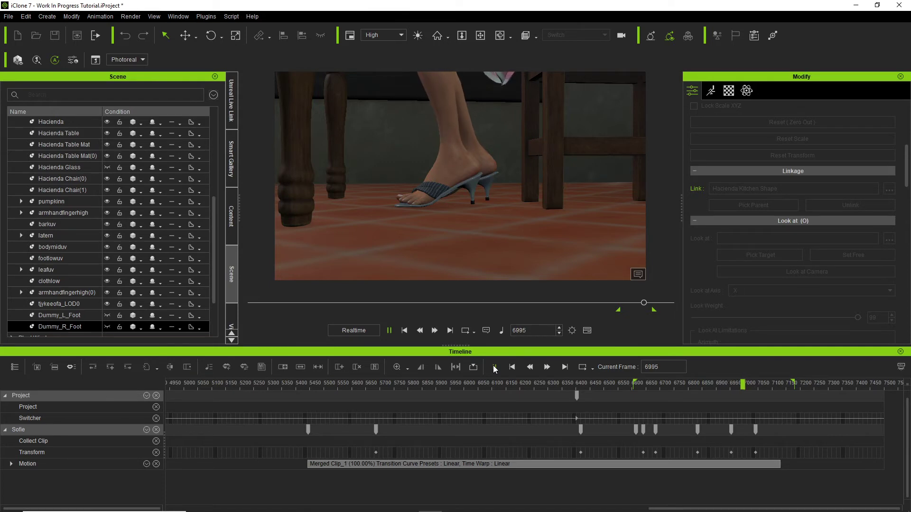
click(389, 330)
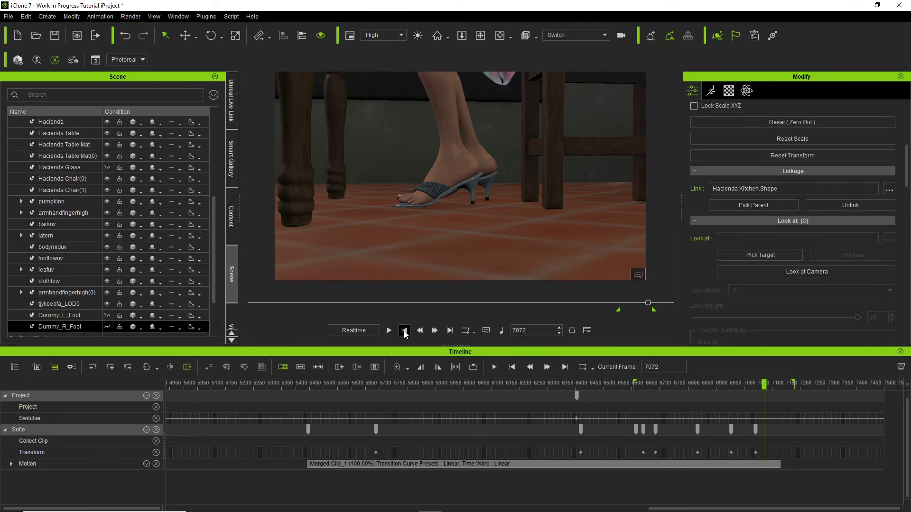
click(635, 384)
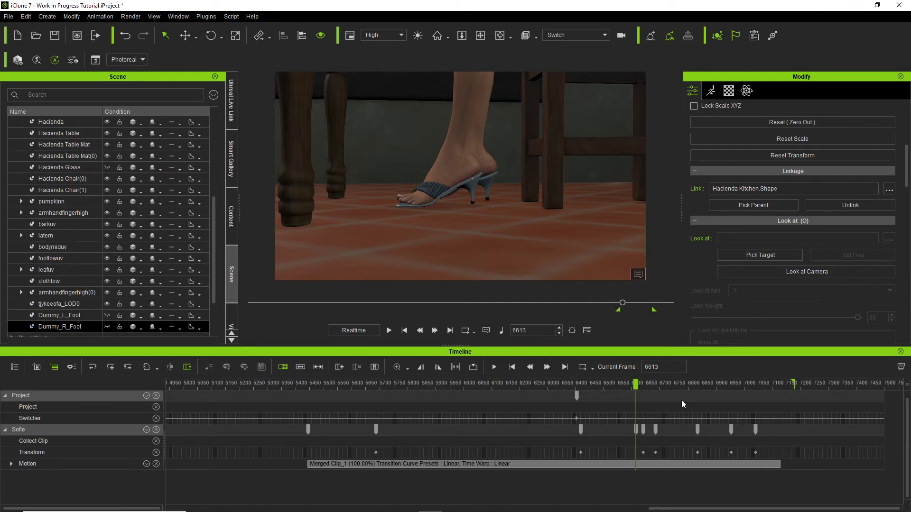
drag(638, 385, 697, 384)
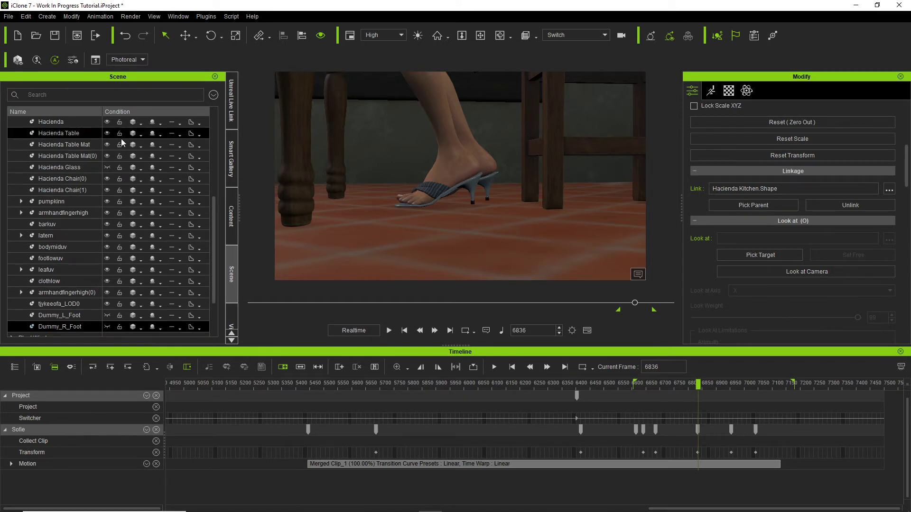
Select the Sofie avatar, show her Reach track in the timeline and expand its body-part subtracks.
scroll(213, 204, up, 3)
scroll(85, 161, up, 3)
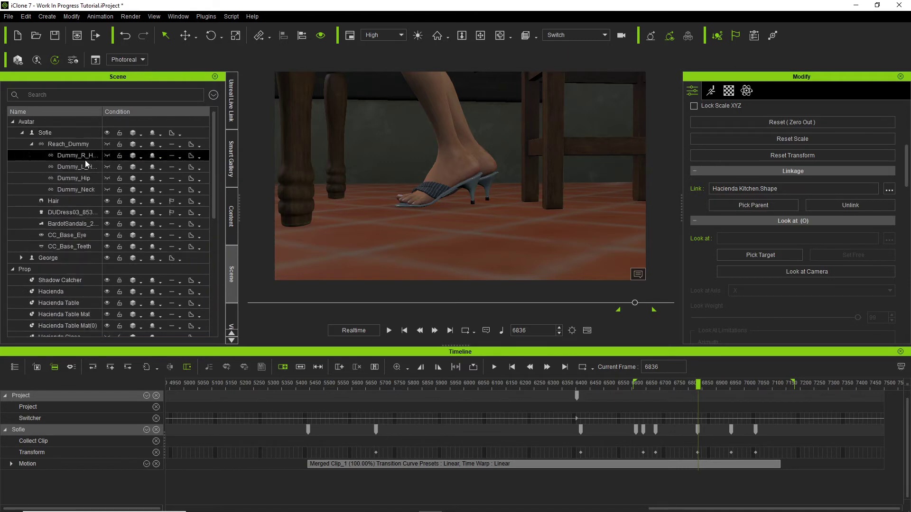
click(58, 133)
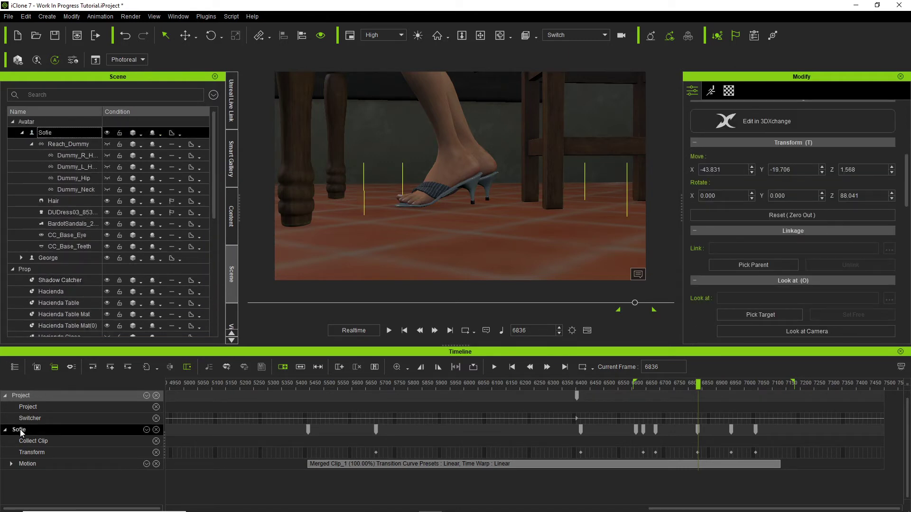
click(147, 430)
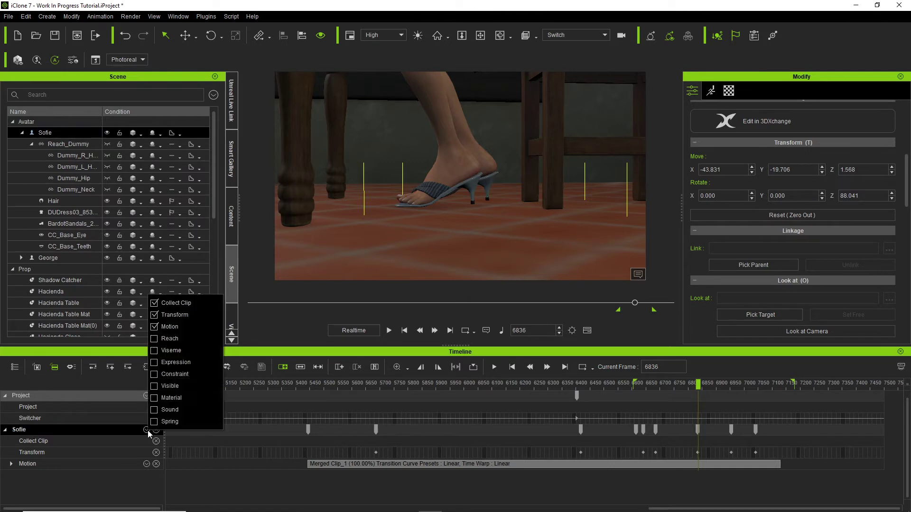
click(154, 339)
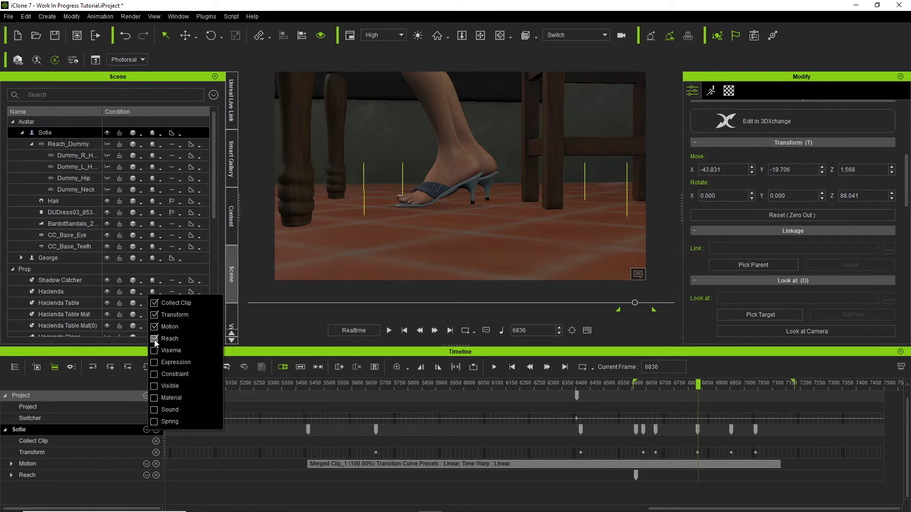
click(11, 475)
scroll(332, 458, down, 2)
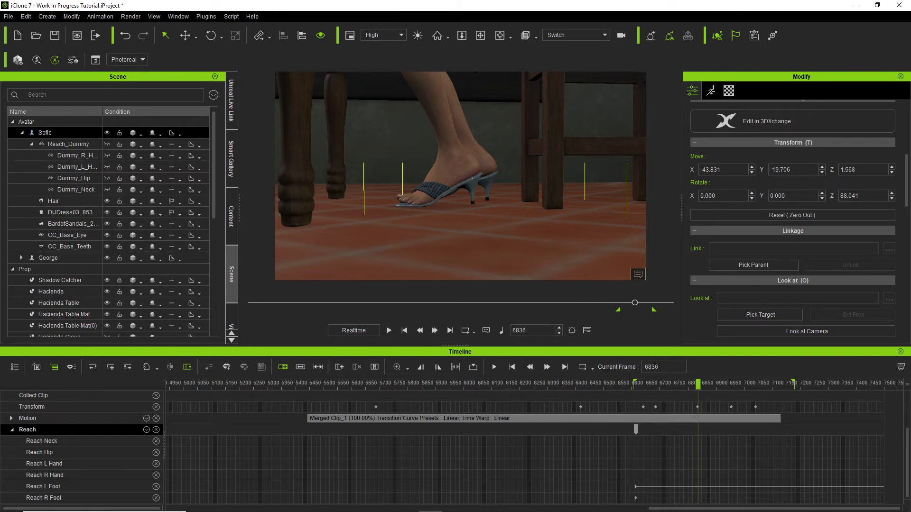
Release the reach targets of both of Sofie's feet at frame 6840 using Edit Reach Target.
drag(651, 367, 670, 369)
key(Return)
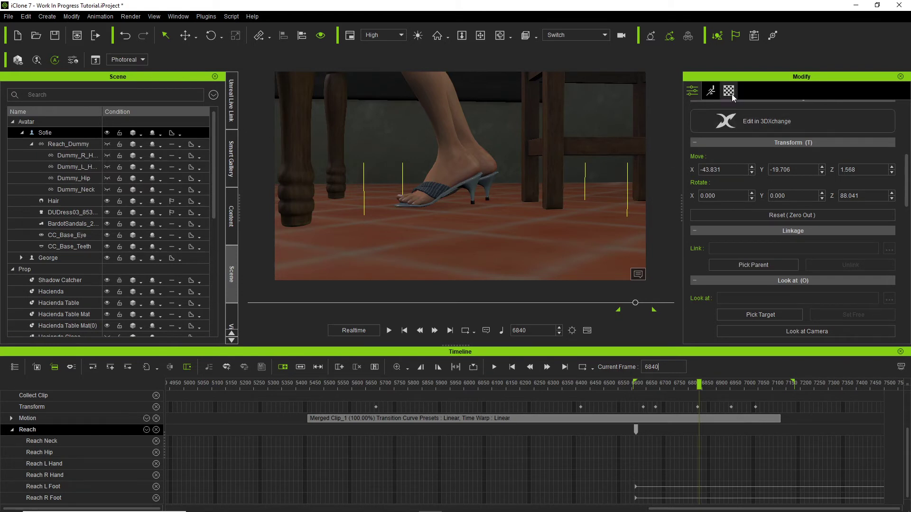
click(710, 91)
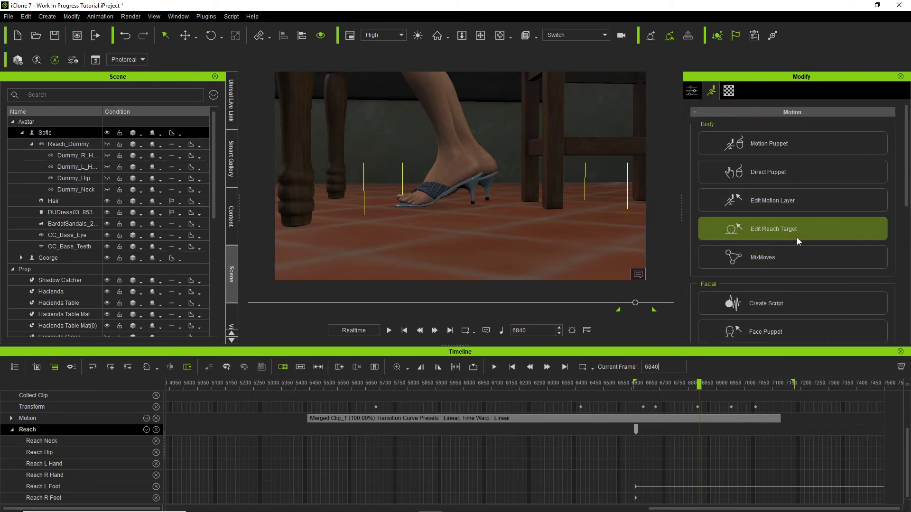
click(822, 233)
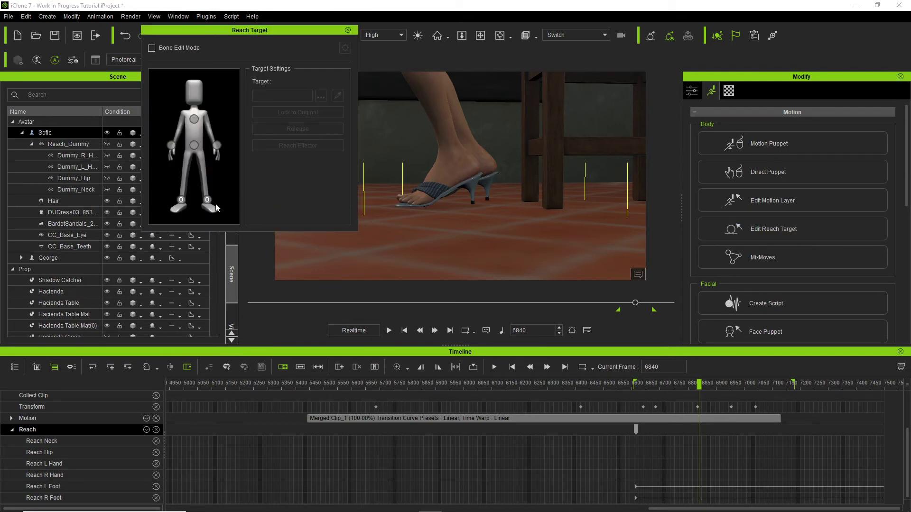
click(180, 201)
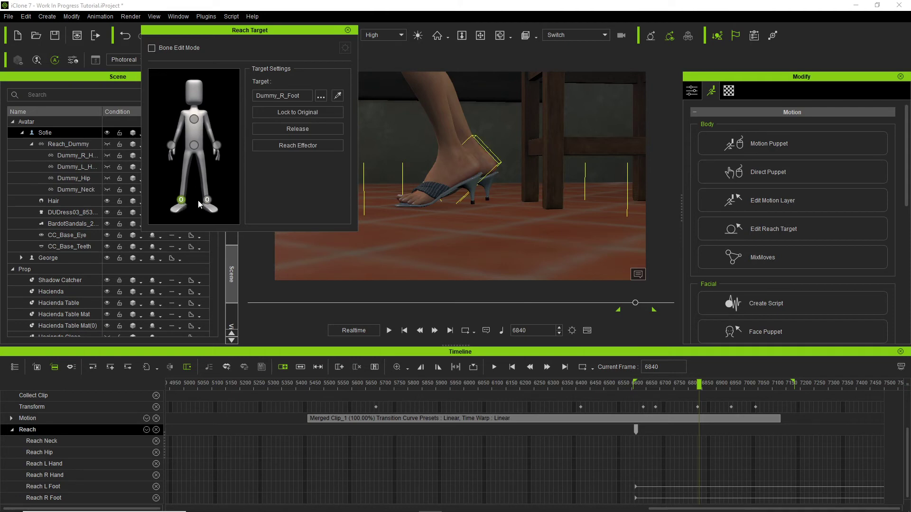
ctrl+click(203, 200)
click(306, 130)
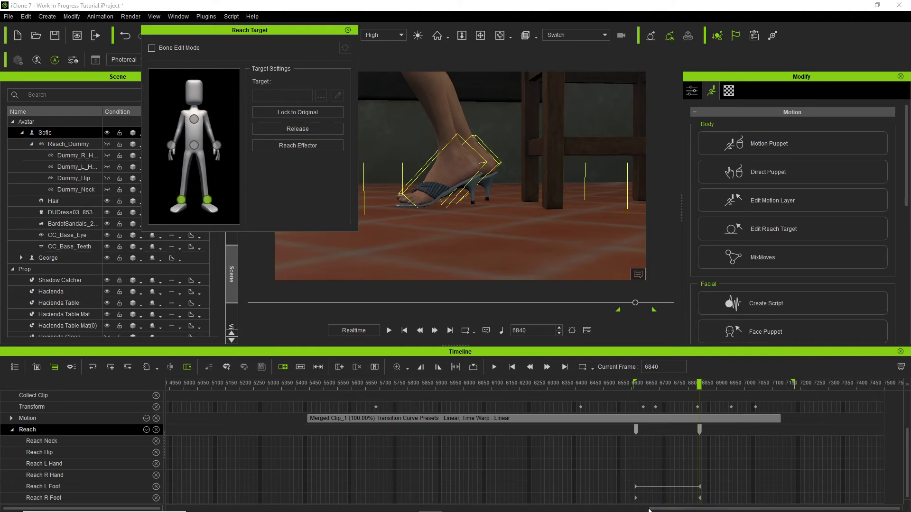
click(348, 30)
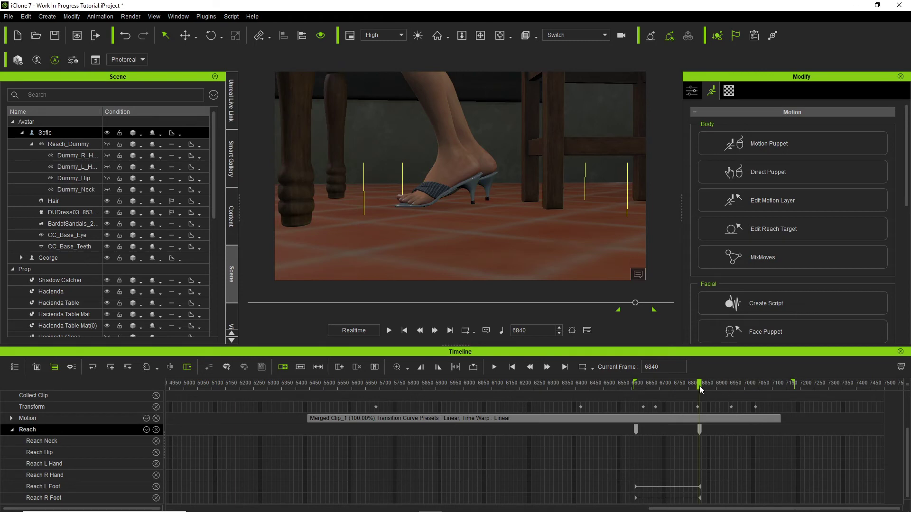
Play the motion from about frame 6613 to frame 7020 to check the feet after the reach release.
drag(698, 385, 633, 423)
key(space)
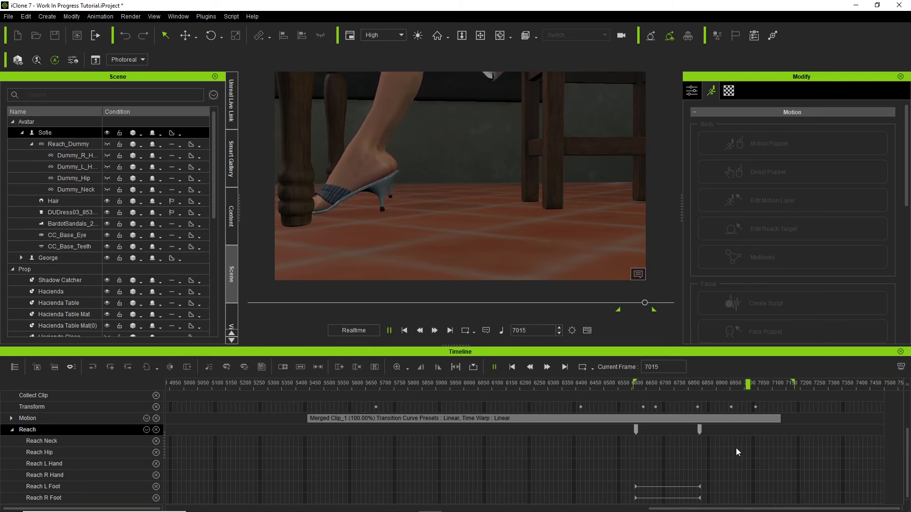
key(space)
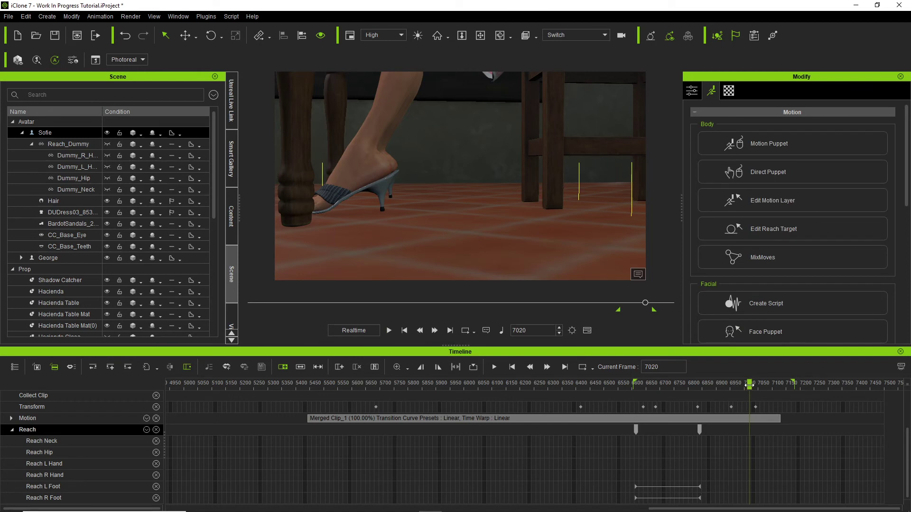
Move the right foot's reach release key earlier to about frame 6777 and scrub around it to check the feet.
drag(741, 386, 686, 404)
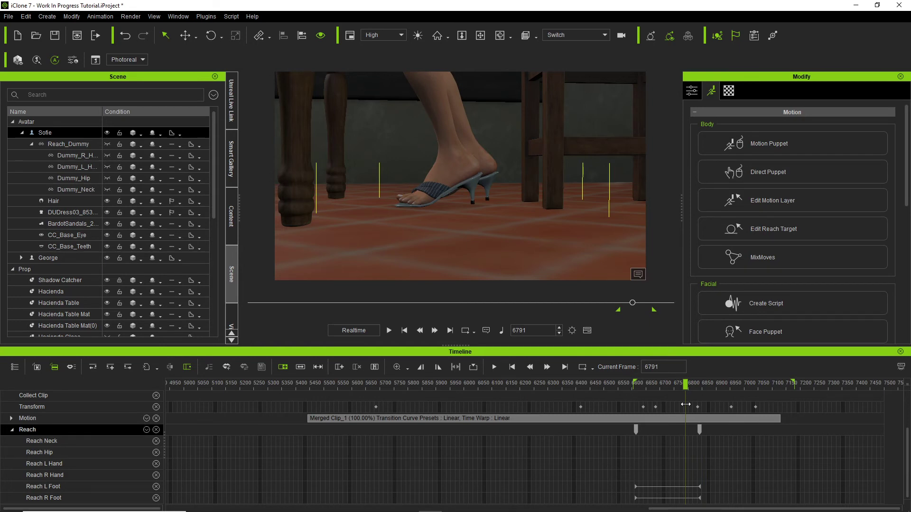
mouse_move(686, 404)
mouse_down()
mouse_move(731, 406)
mouse_move(719, 388)
mouse_move(701, 396)
mouse_up()
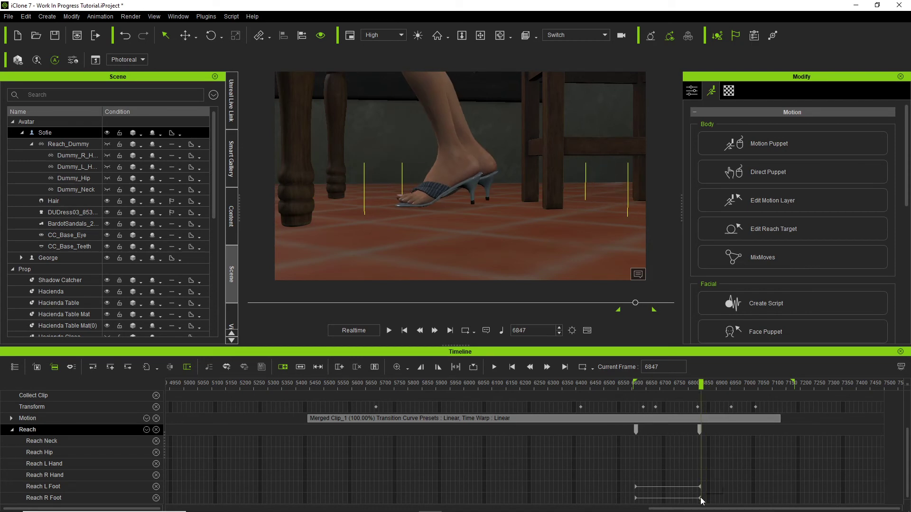
drag(701, 499, 682, 500)
drag(677, 386, 684, 434)
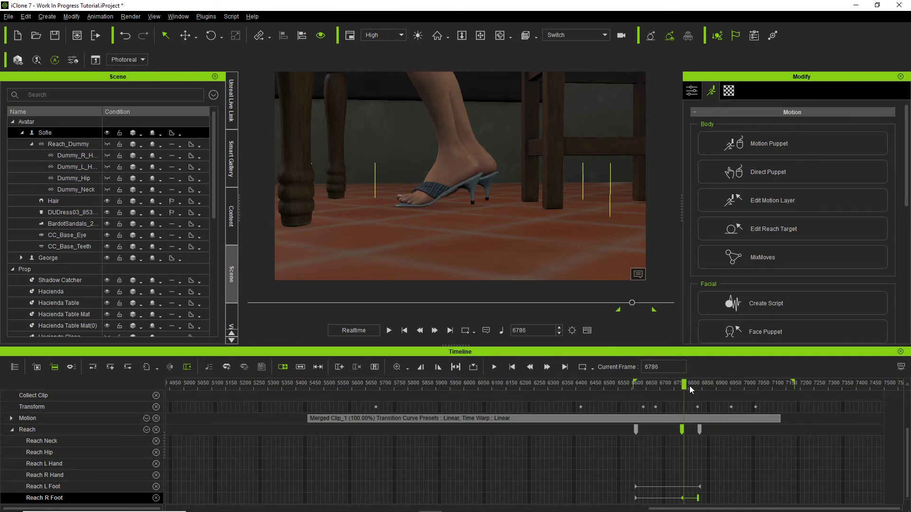
scroll(690, 389, up, 6)
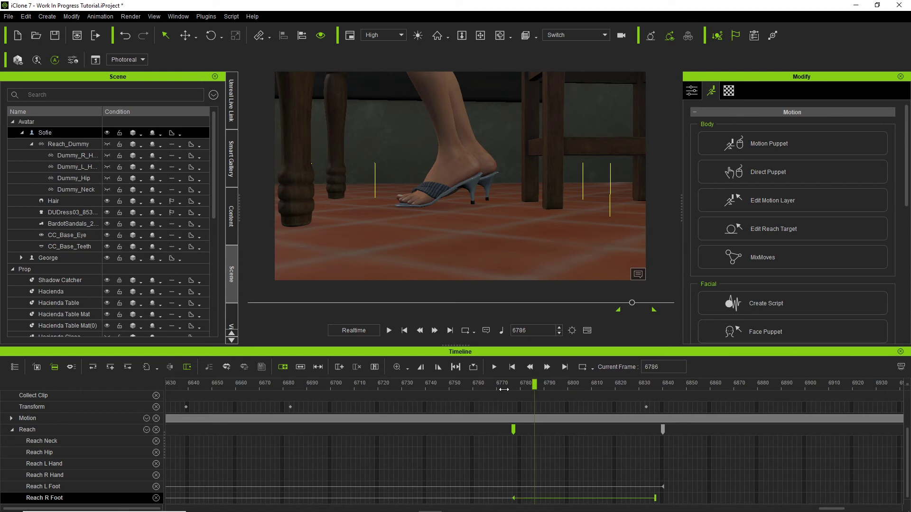
drag(495, 391, 771, 453)
click(549, 432)
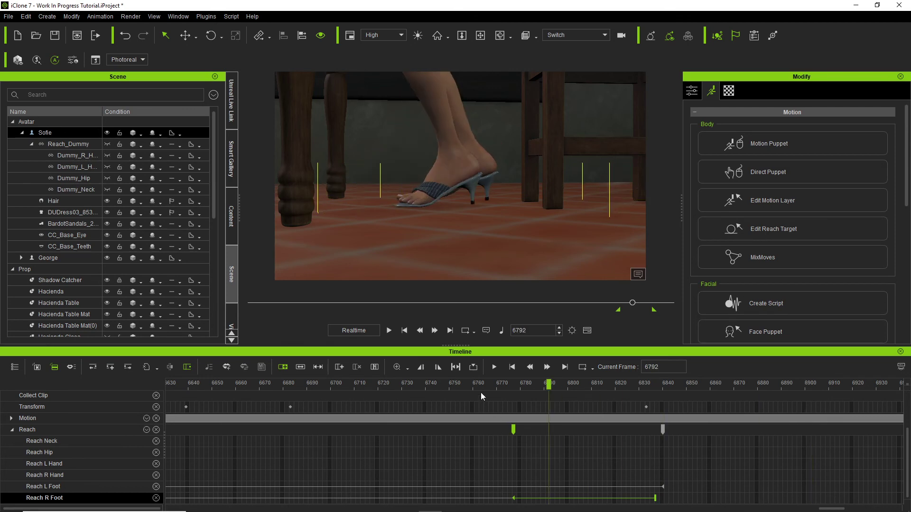
scroll(480, 385, down, 6)
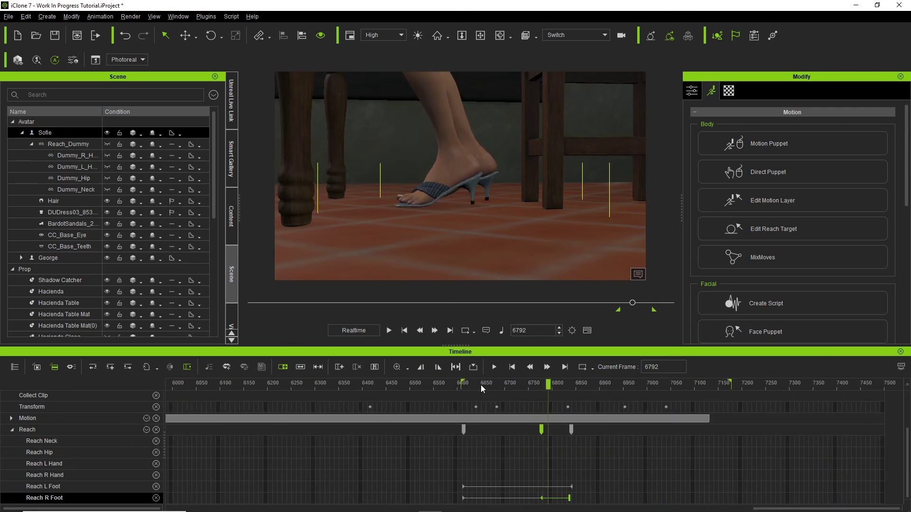
Reframe the view on Sofie's figure and the chair, and play the sitting-down motion from frame 6504 to about frame 7077.
click(558, 385)
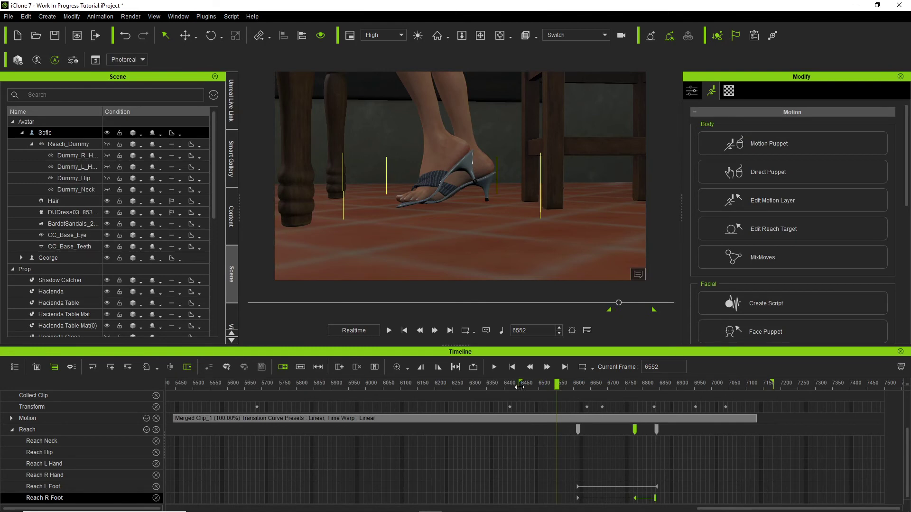
click(540, 385)
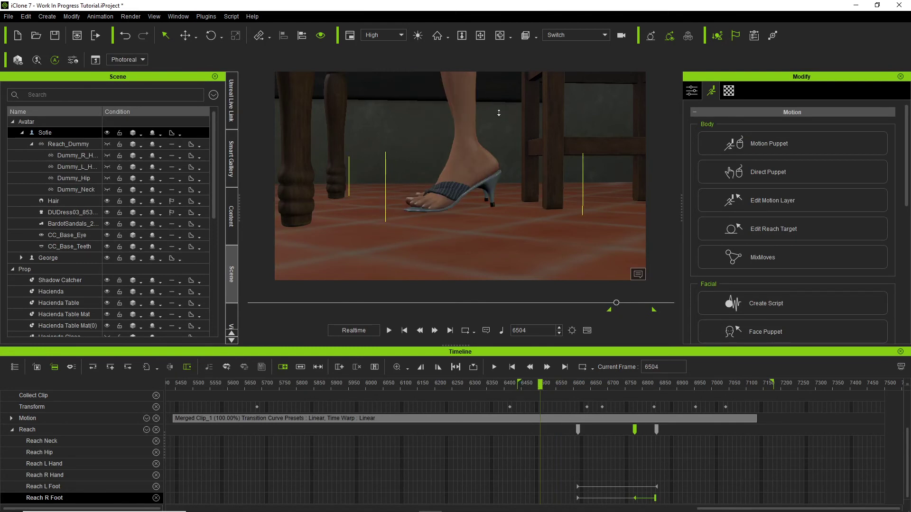
scroll(499, 113, down, 5)
scroll(504, 124, down, 5)
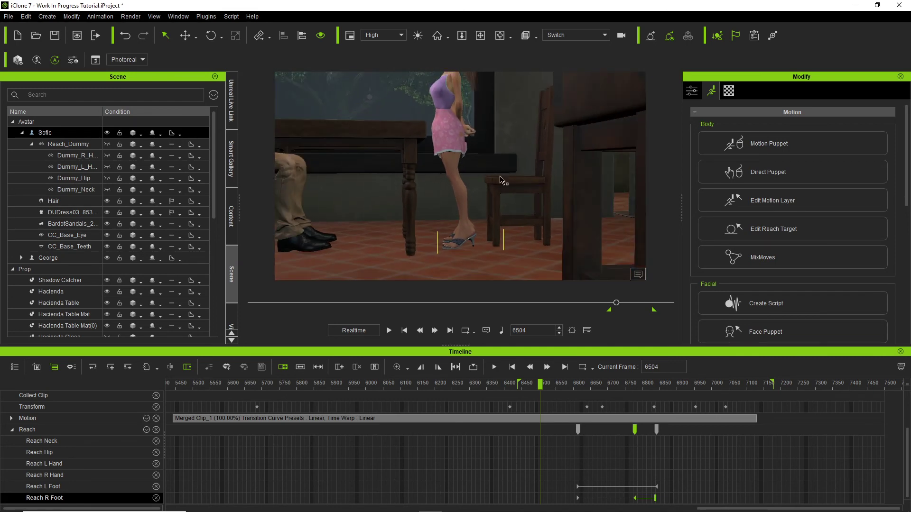
middle_drag(496, 183, 498, 183)
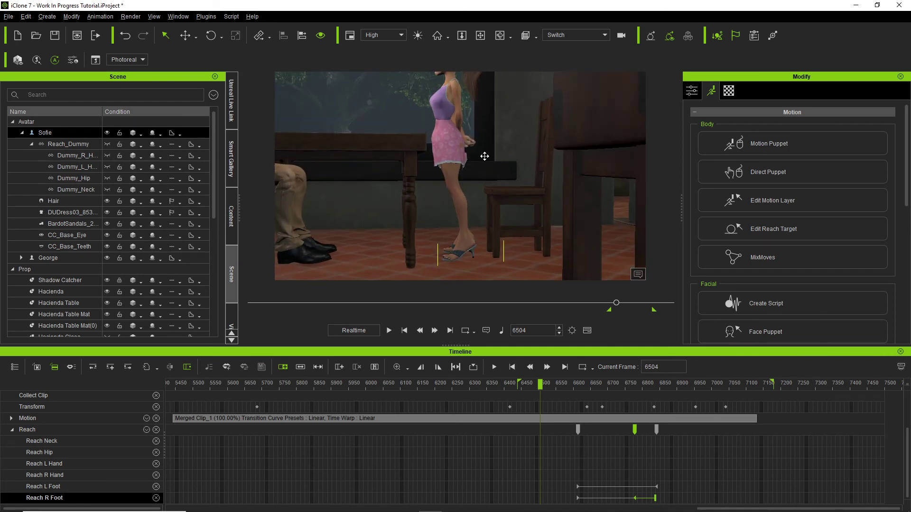
scroll(484, 157, up, 10)
scroll(485, 157, down, 10)
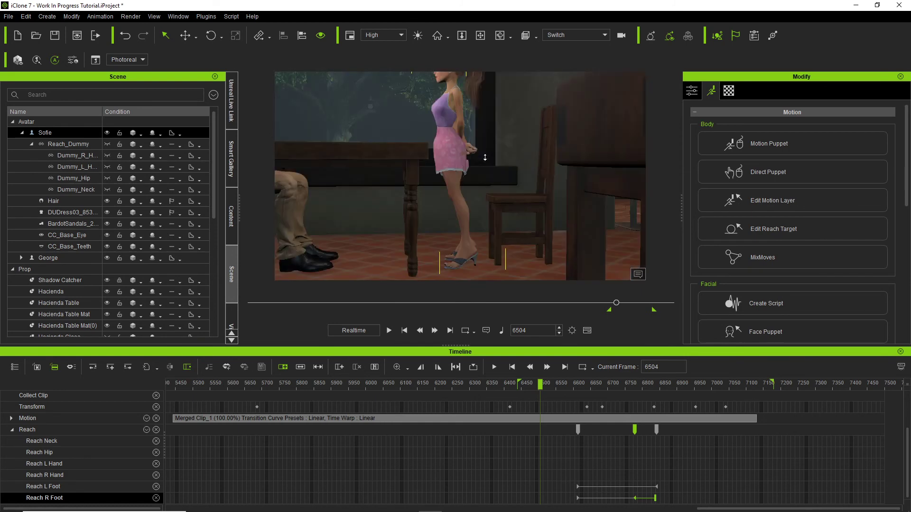
middle_drag(486, 166, 486, 169)
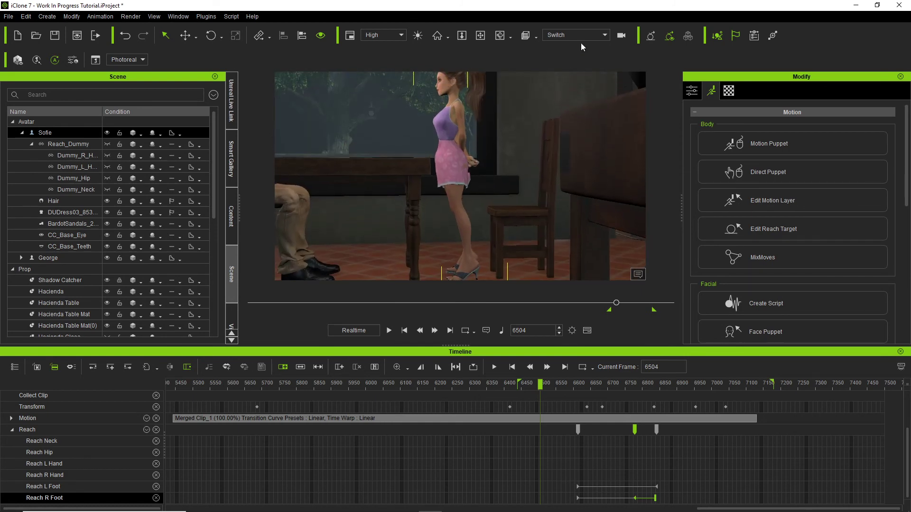
mouse_move(495, 207)
right_down()
mouse_move(492, 195)
mouse_move(508, 218)
right_up()
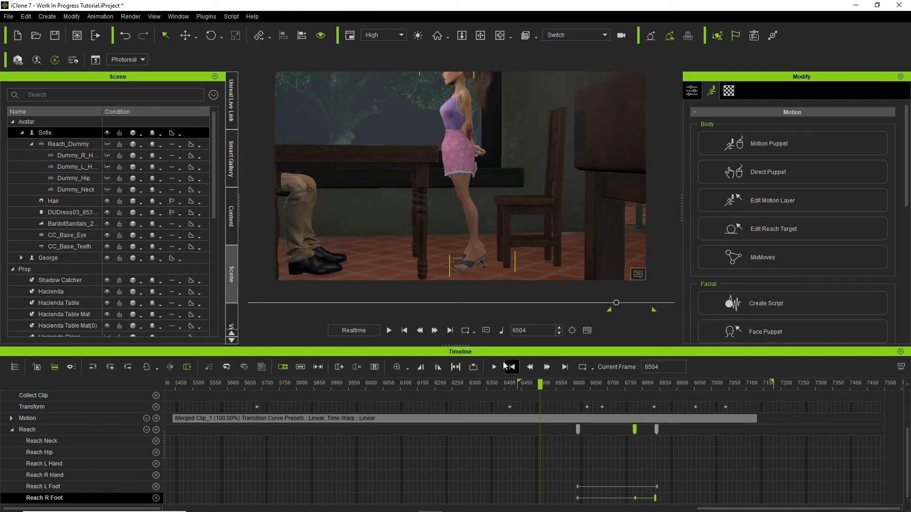
click(495, 367)
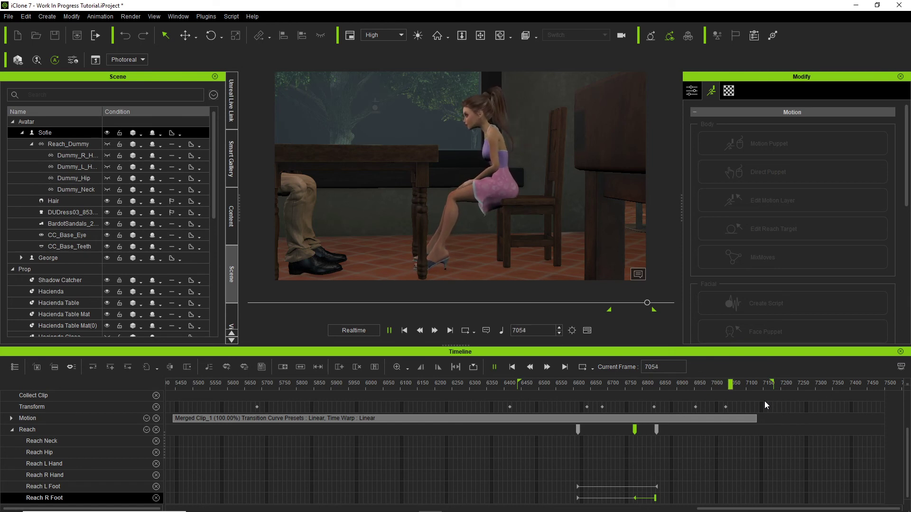
key(space)
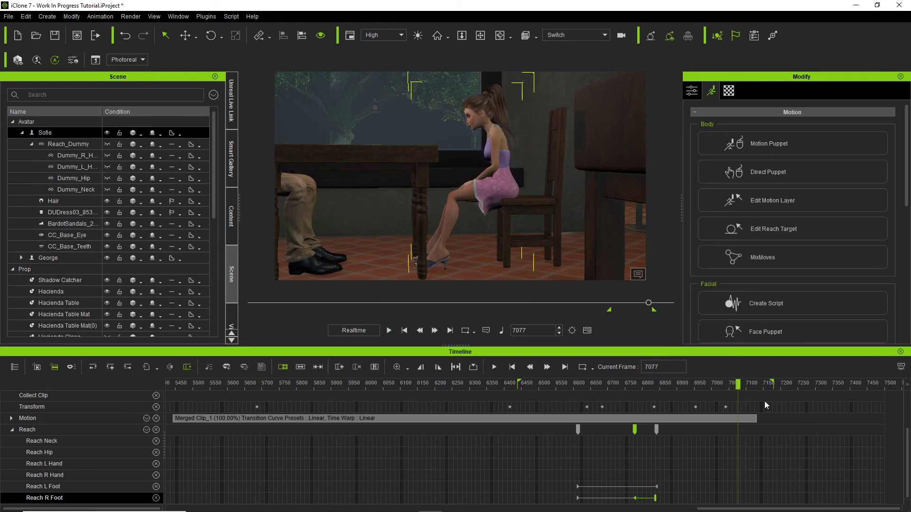
Replay the sitting-down motion from shortly before the first foot reach keys, then return to frame 6534.
click(565, 385)
key(space)
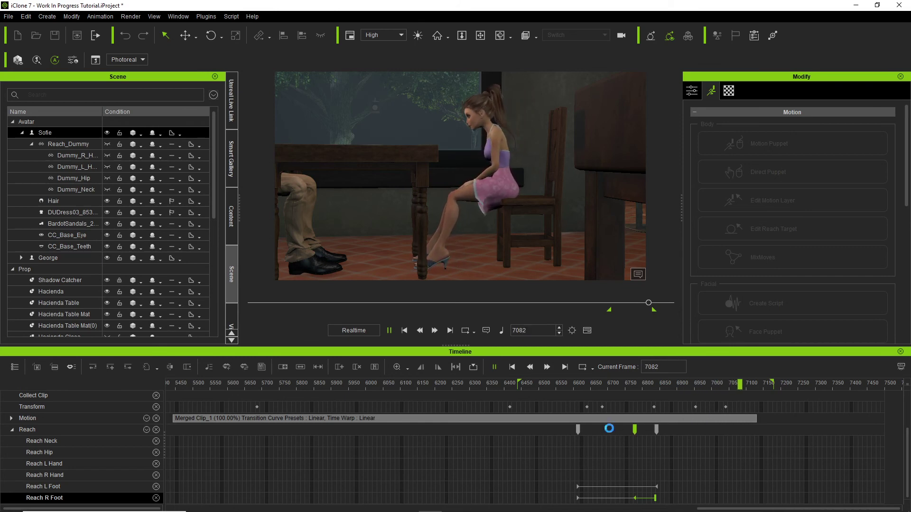
click(563, 383)
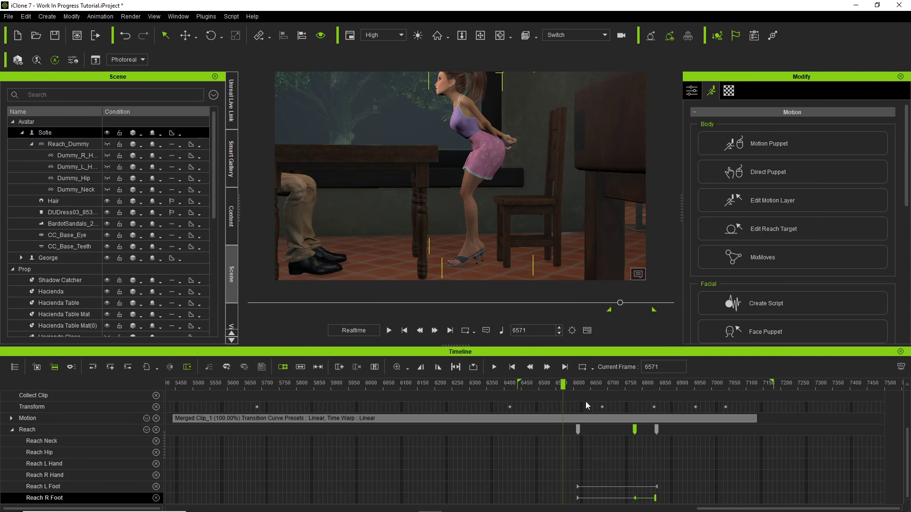
drag(563, 384, 554, 412)
key(space)
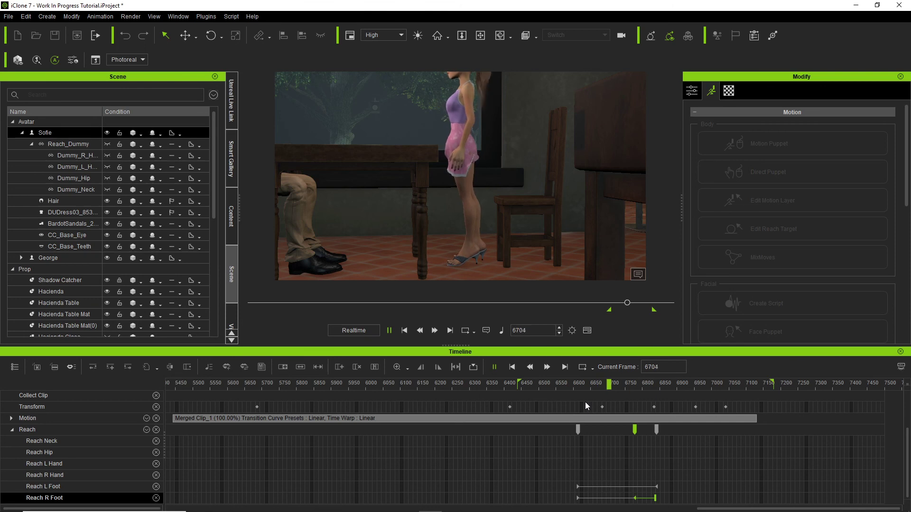
click(550, 383)
Delete the starting reach keys of Sofie's left and right feet at frame 6613.
click(577, 486)
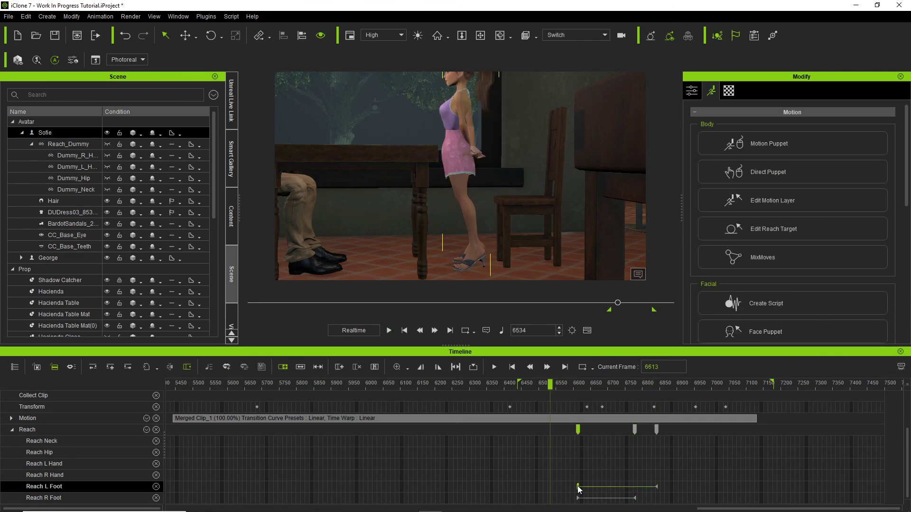
click(578, 498)
click(577, 488)
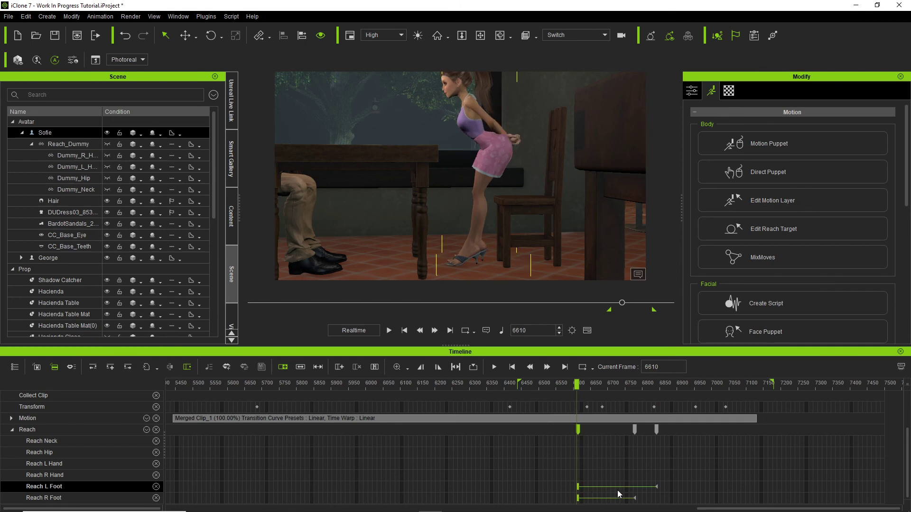
key(Delete)
Play the sitting-down motion repeatedly without the starting reach keys to examine how Sofie's feet slide.
click(554, 383)
key(space)
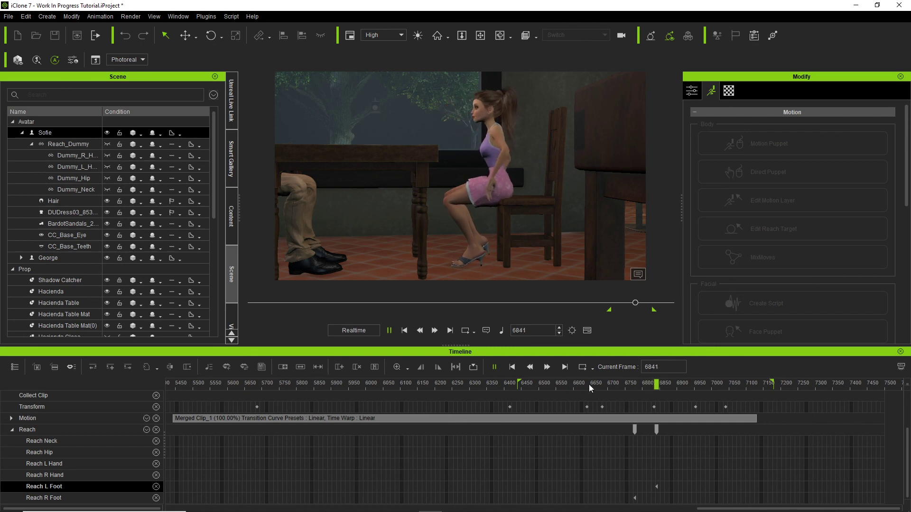
key(space)
click(572, 383)
key(space)
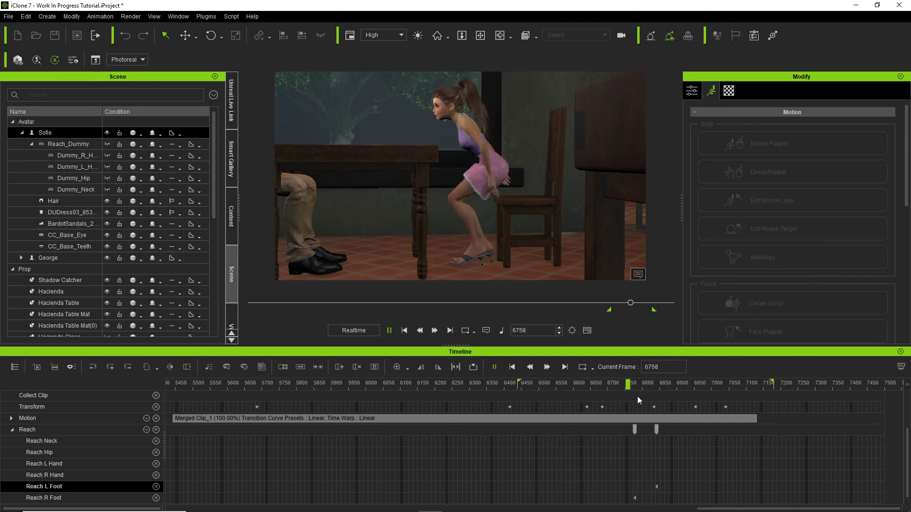
click(577, 383)
key(space)
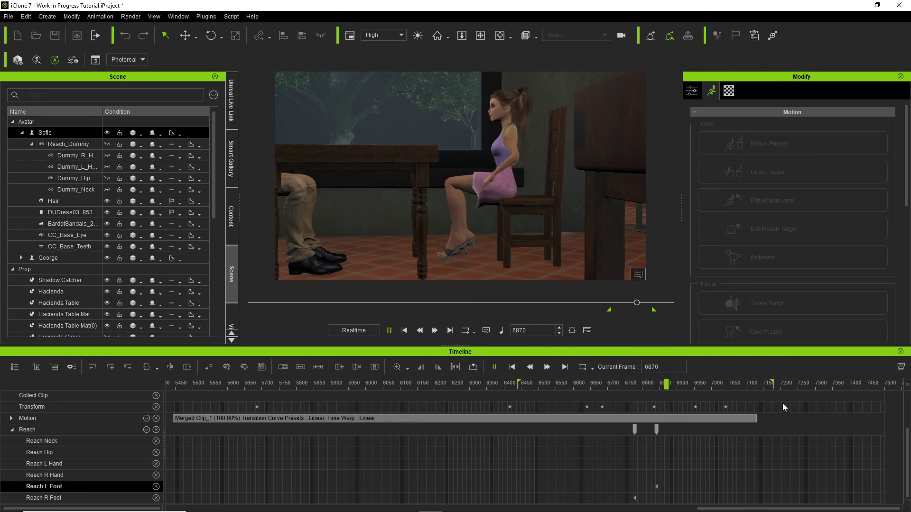
click(593, 383)
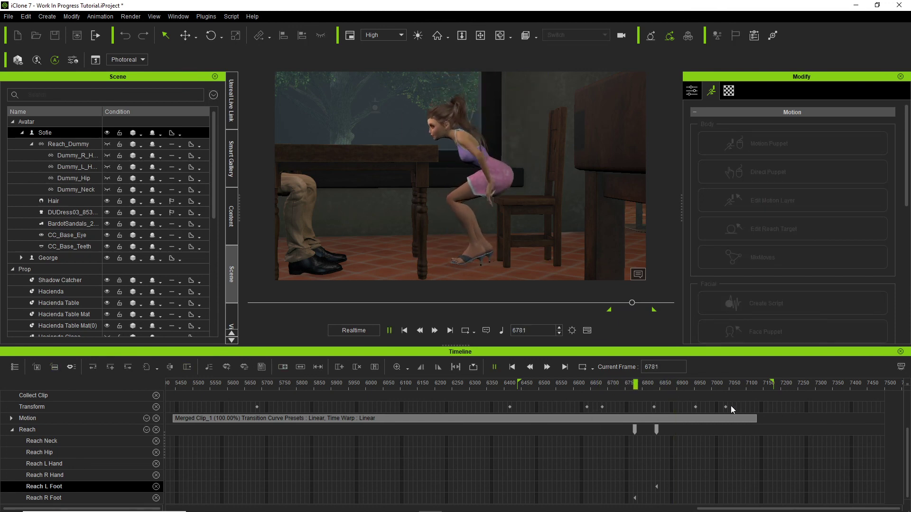
key(space)
Undo the deletion of the foot reach keys and replay the sitting-down motion for comparison.
key(ctrl+z)
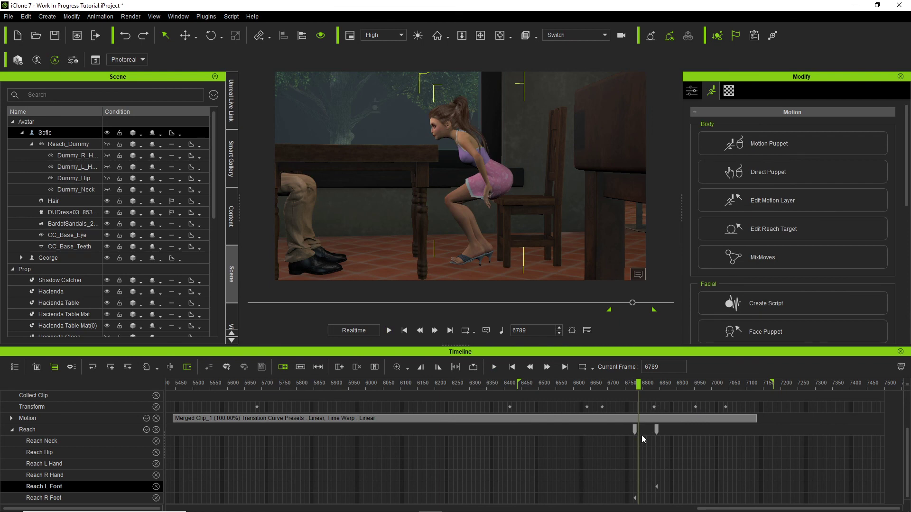
click(551, 384)
key(space)
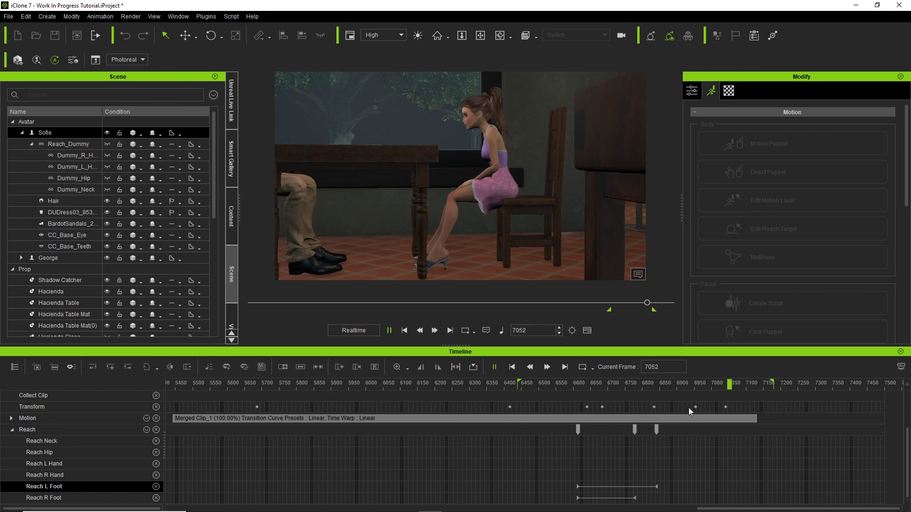
click(568, 383)
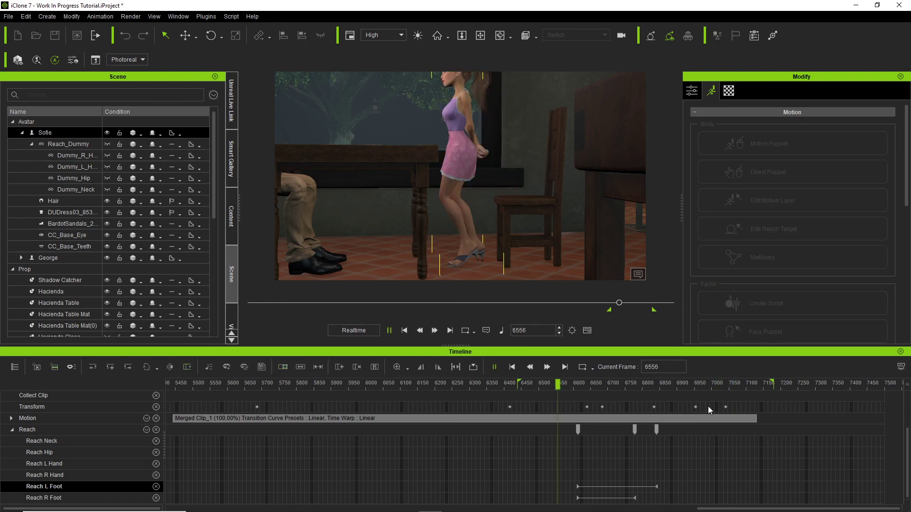